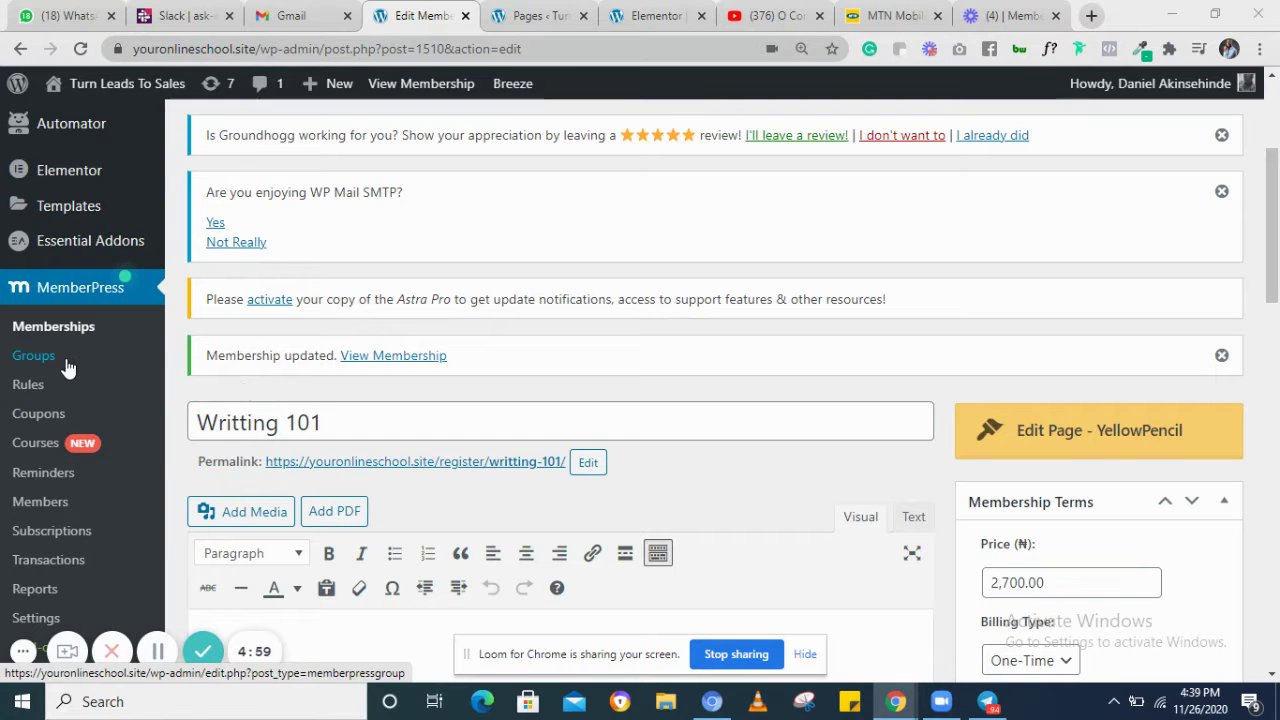
Open the MemberPress courses list and start creating a new course
mouse_move(110, 250)
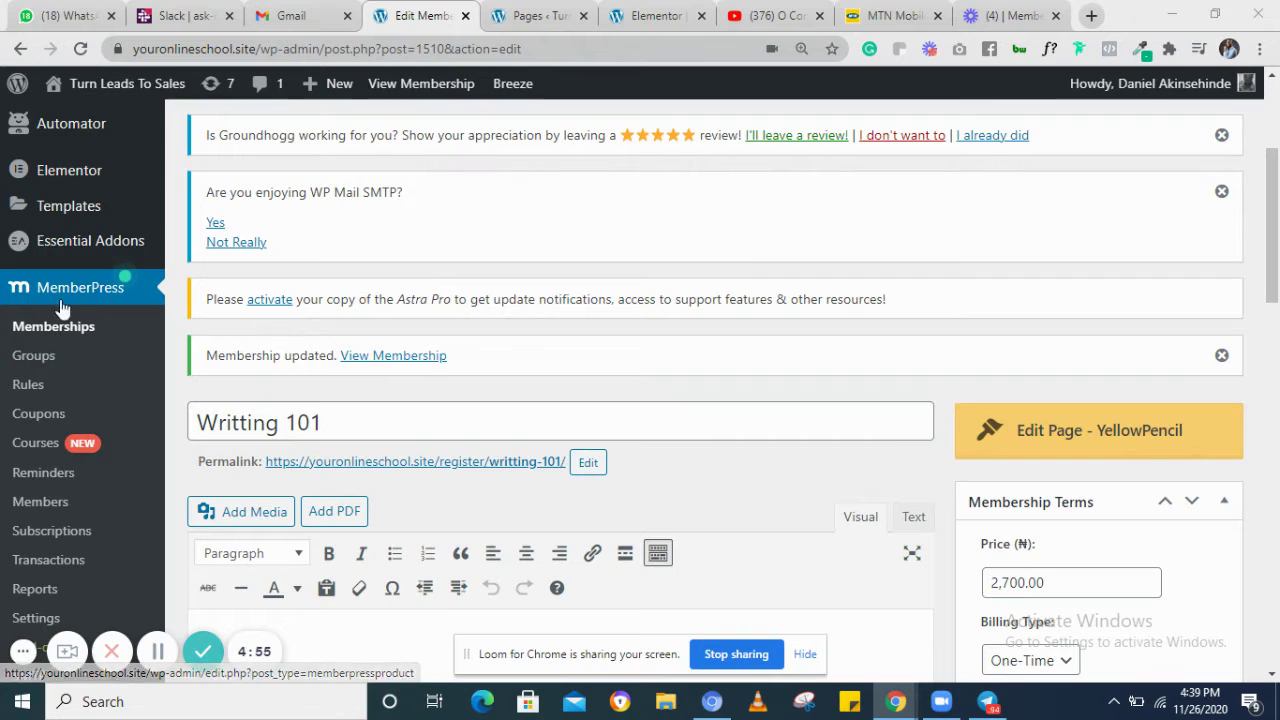
left_click(35, 443)
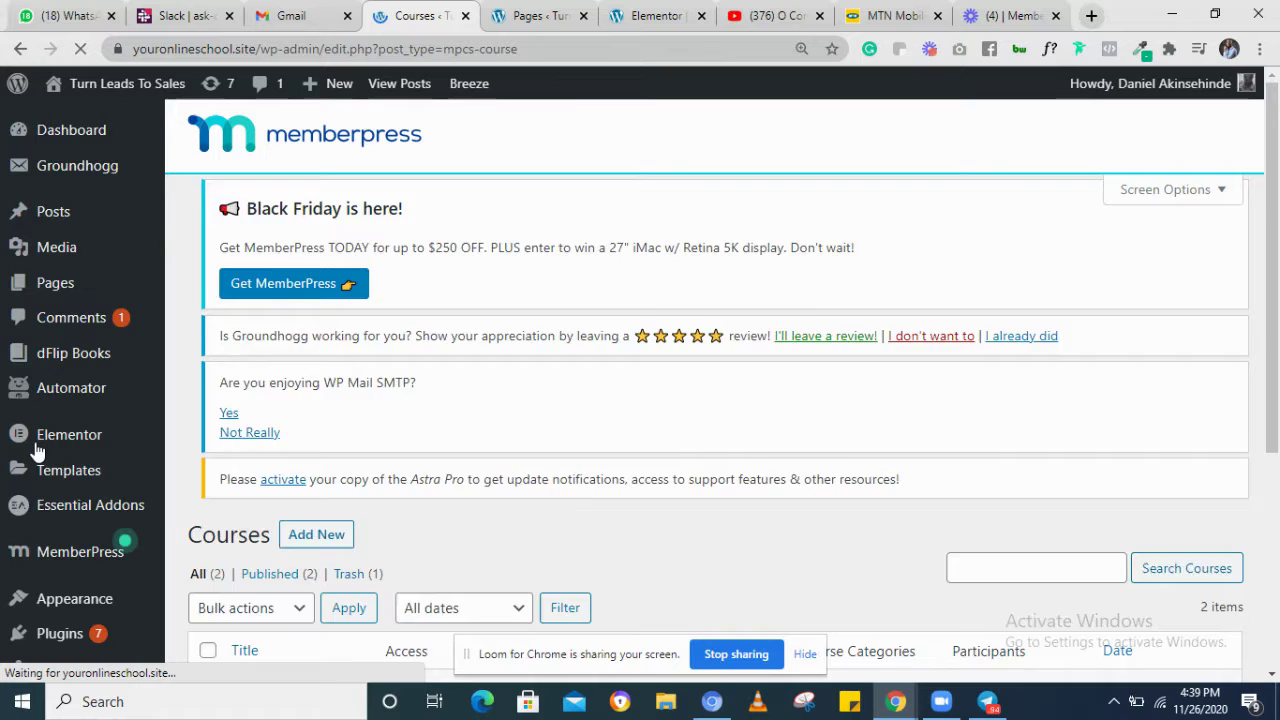
scroll(503, 417, "down", 4)
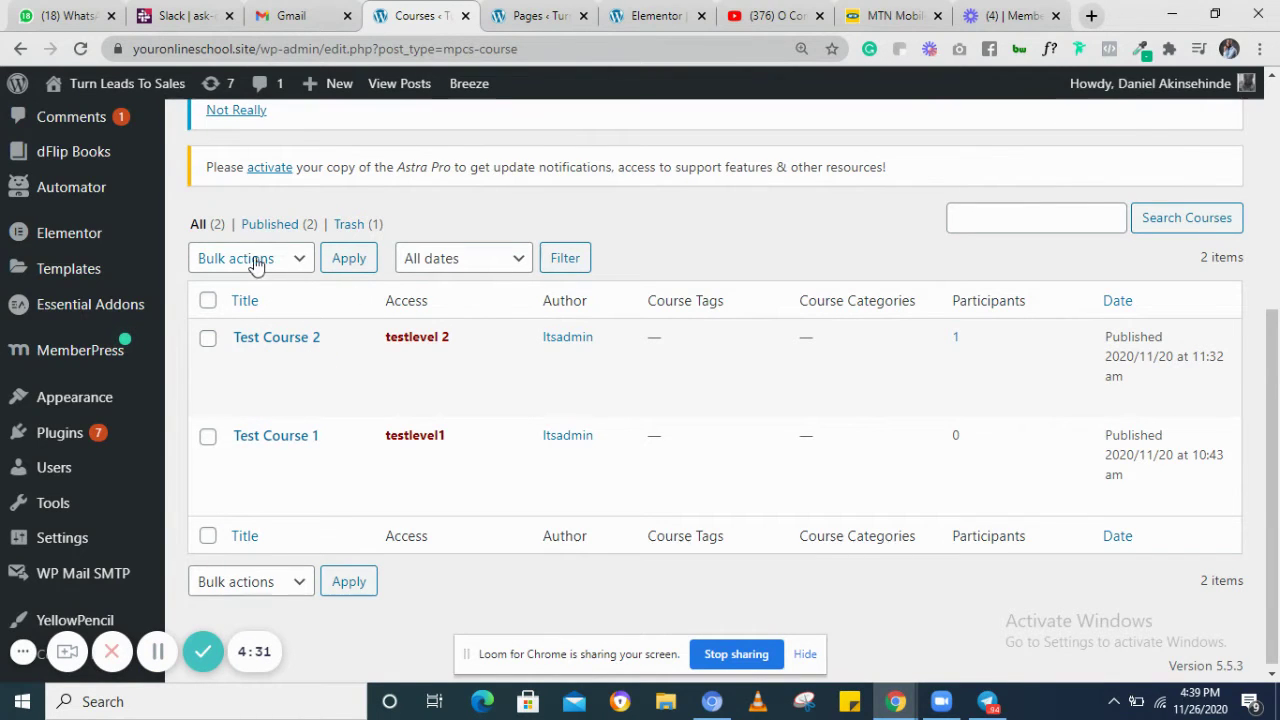
scroll(404, 303, "up", 3)
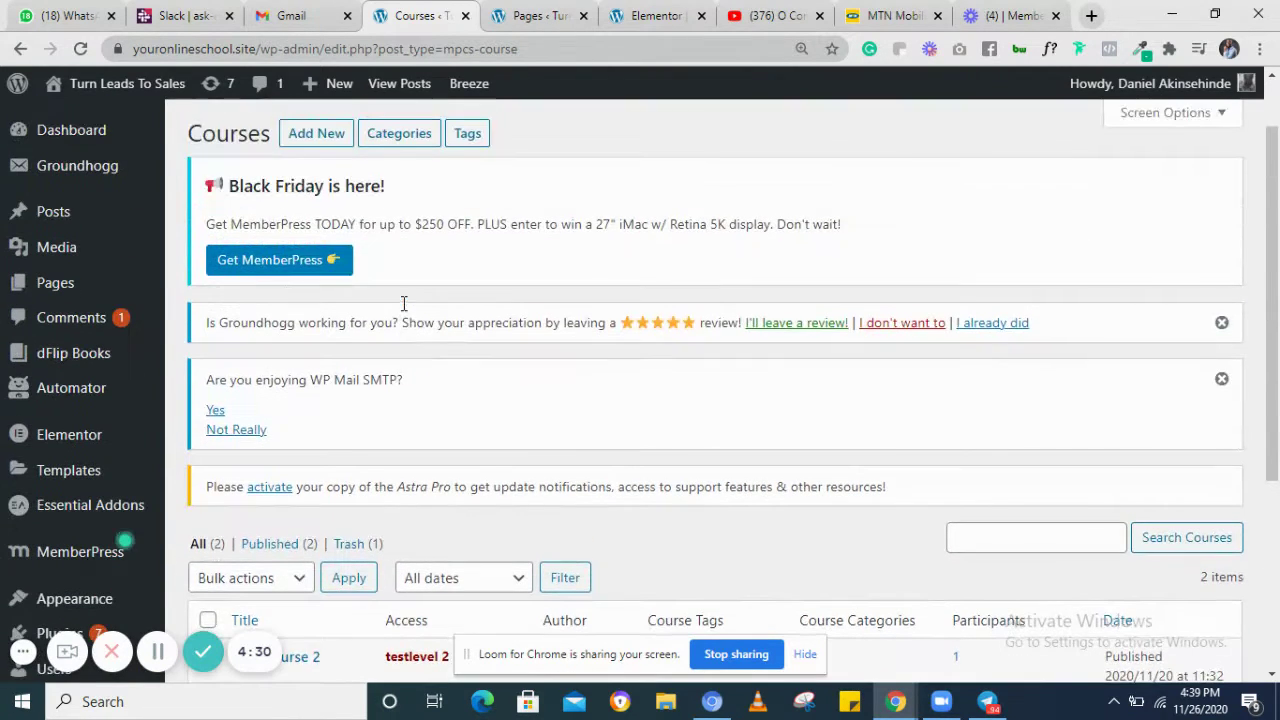
left_click(318, 137)
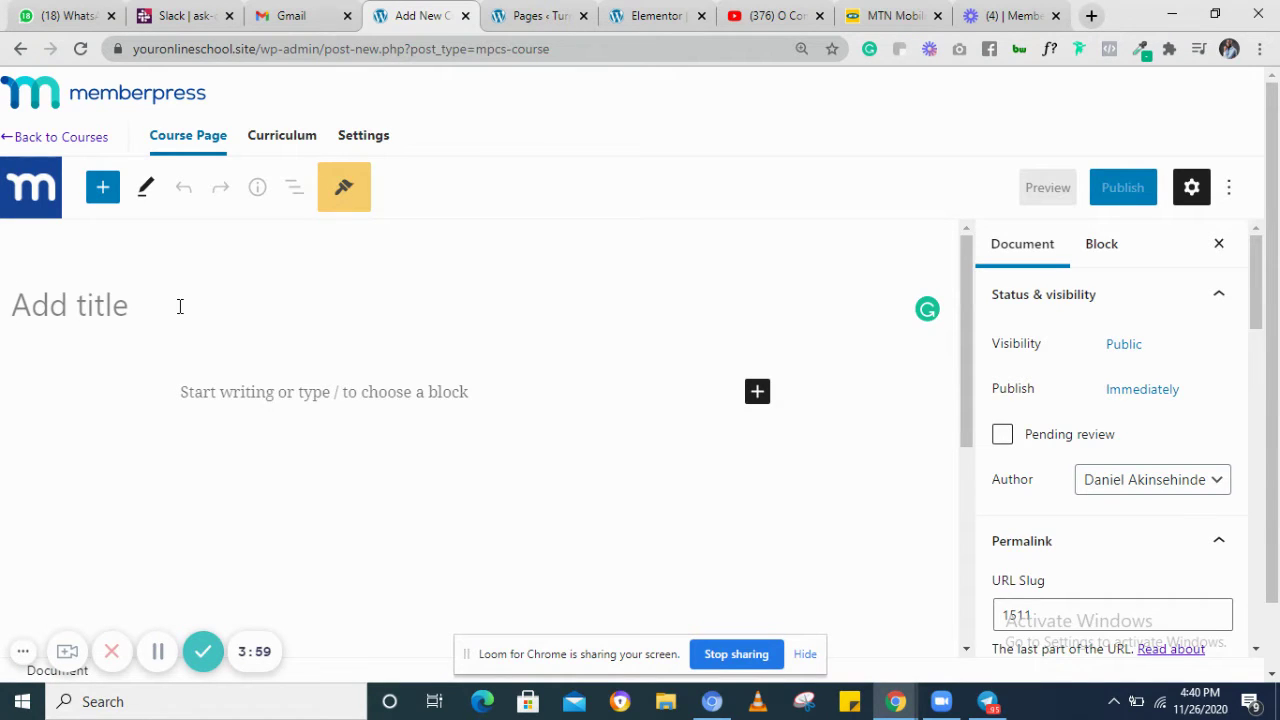
Title the new course "Writing 101", correcting the spelling of the first word
type("W")
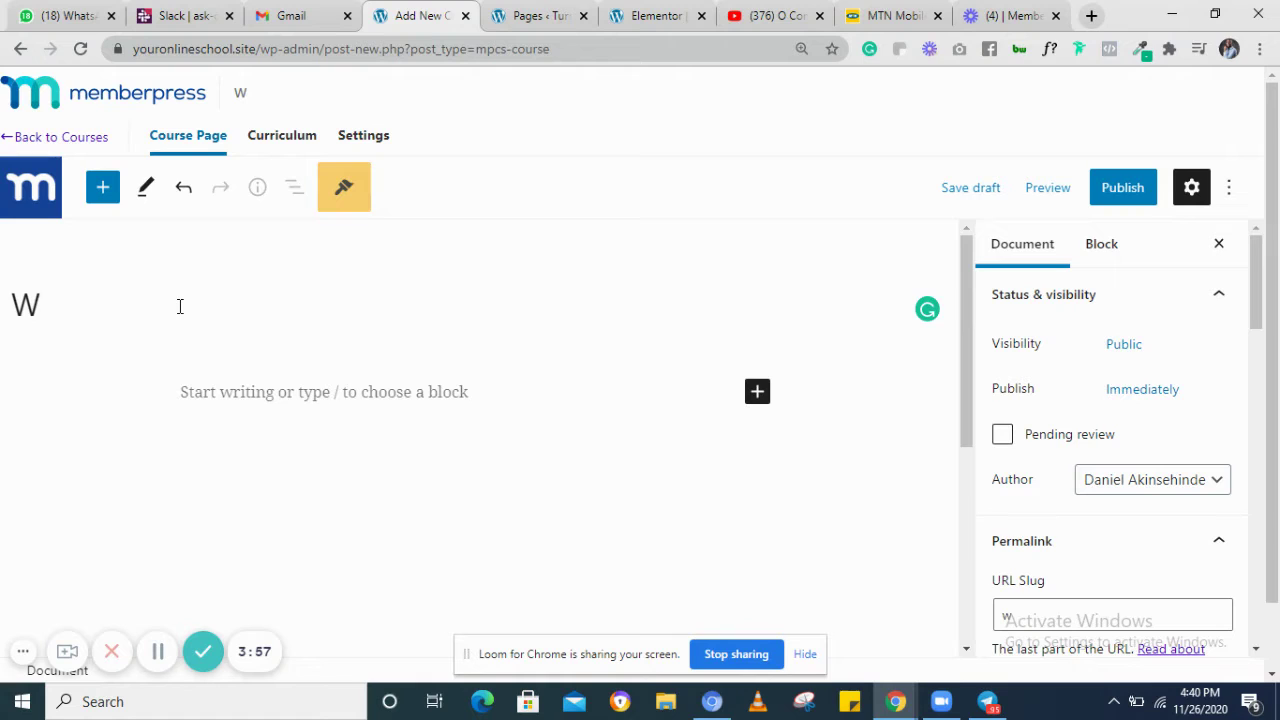
type("ritti")
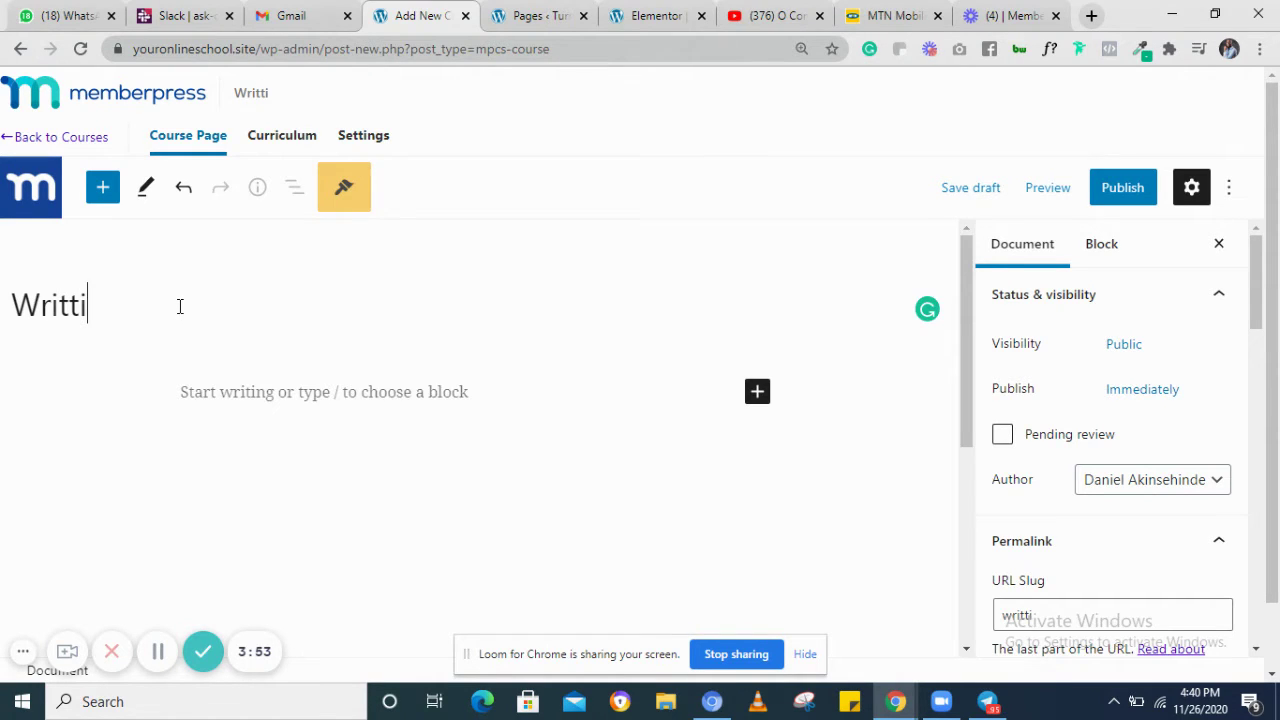
key("ctrl+v")
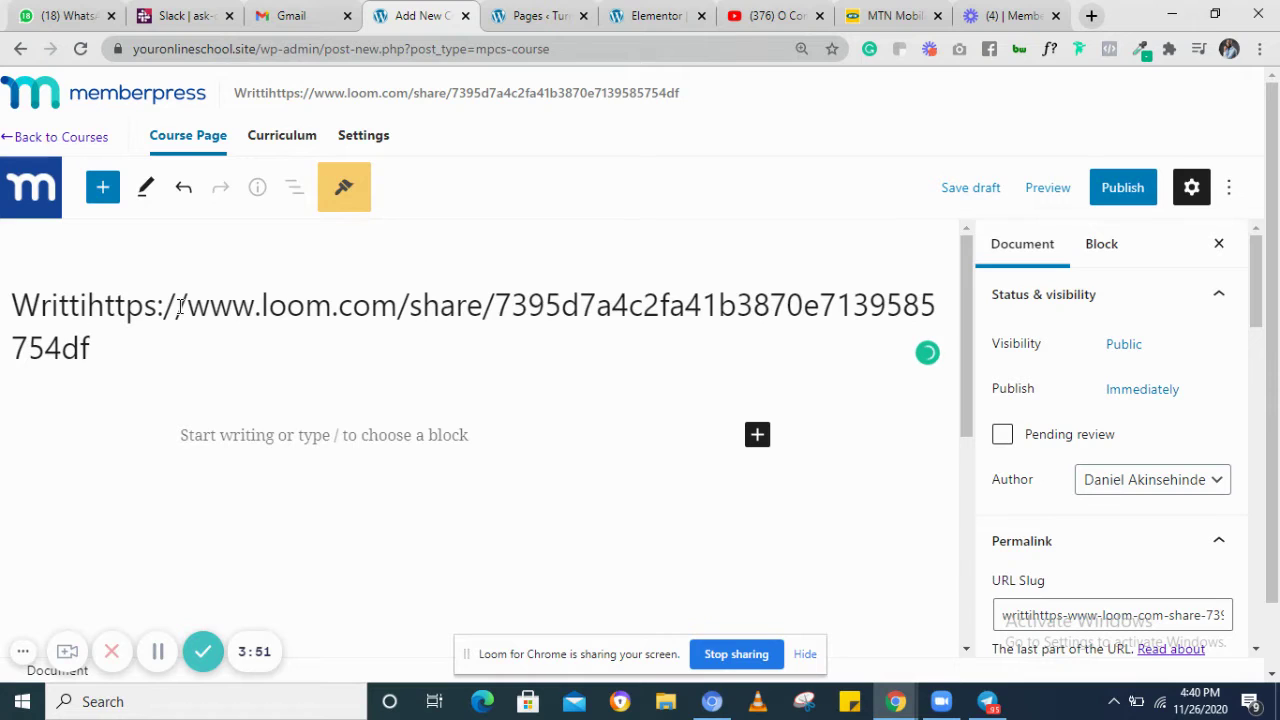
key("ctrl+z")
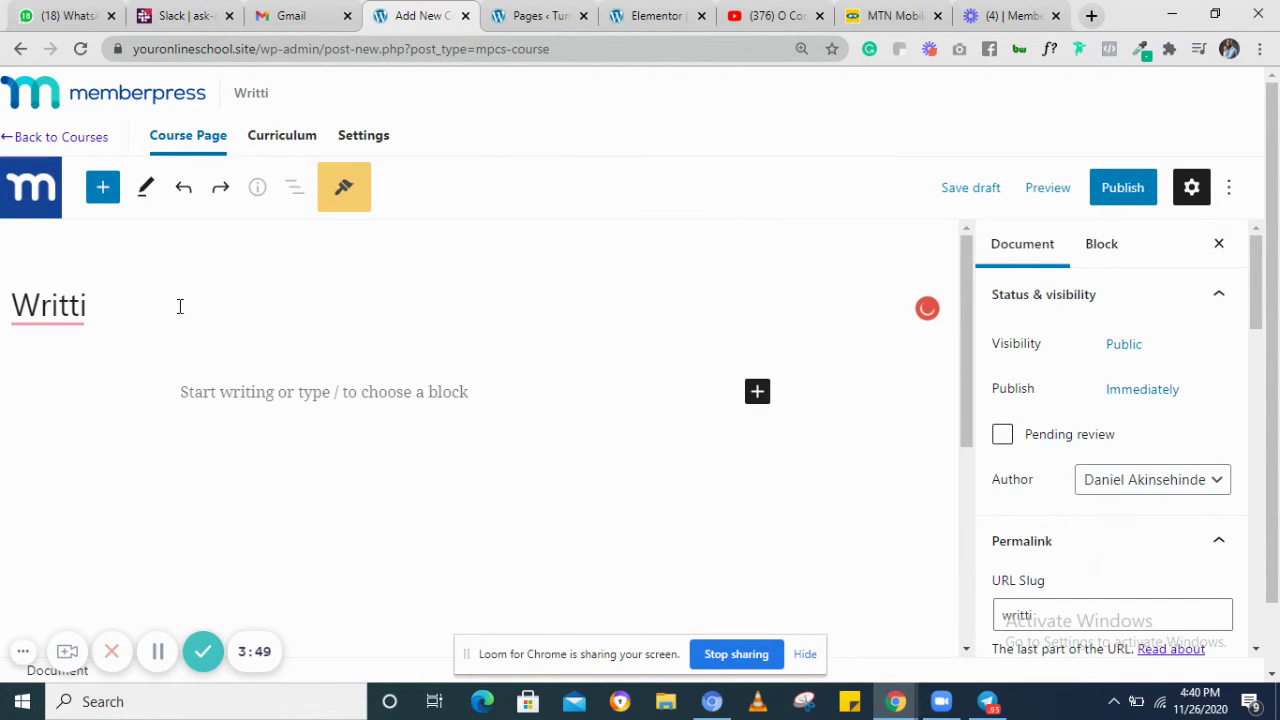
type("g")
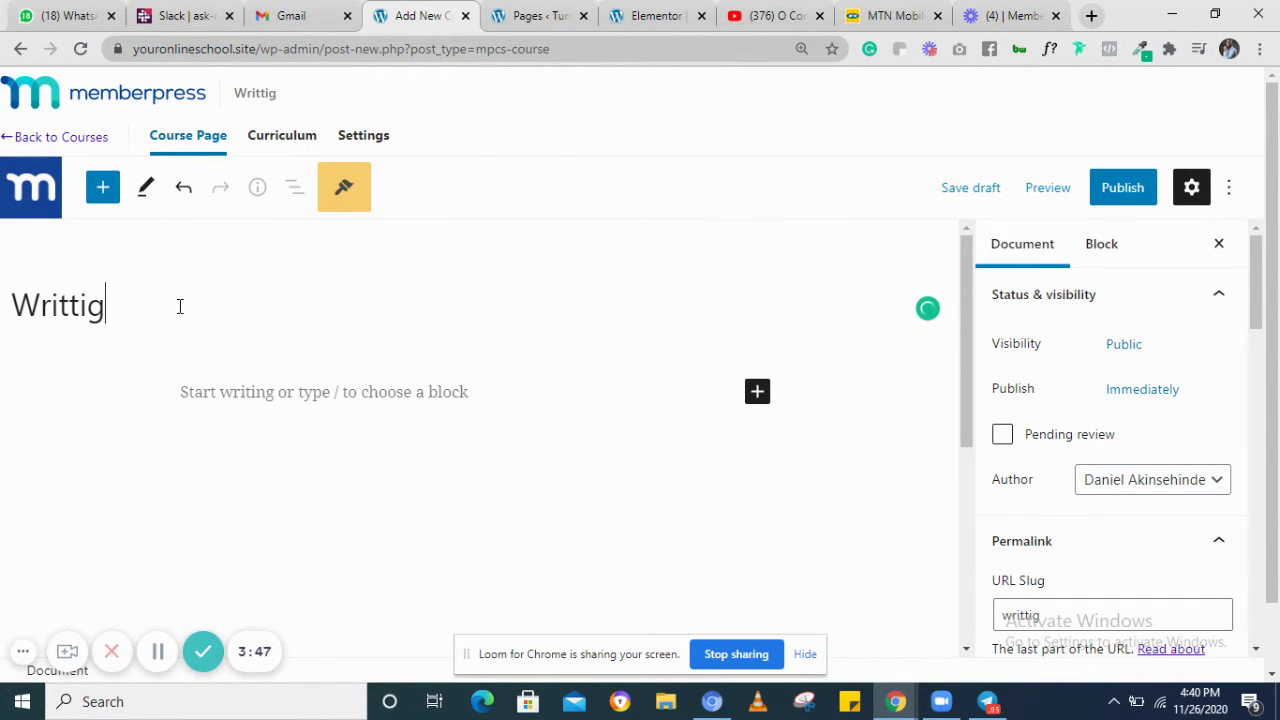
type(" 101")
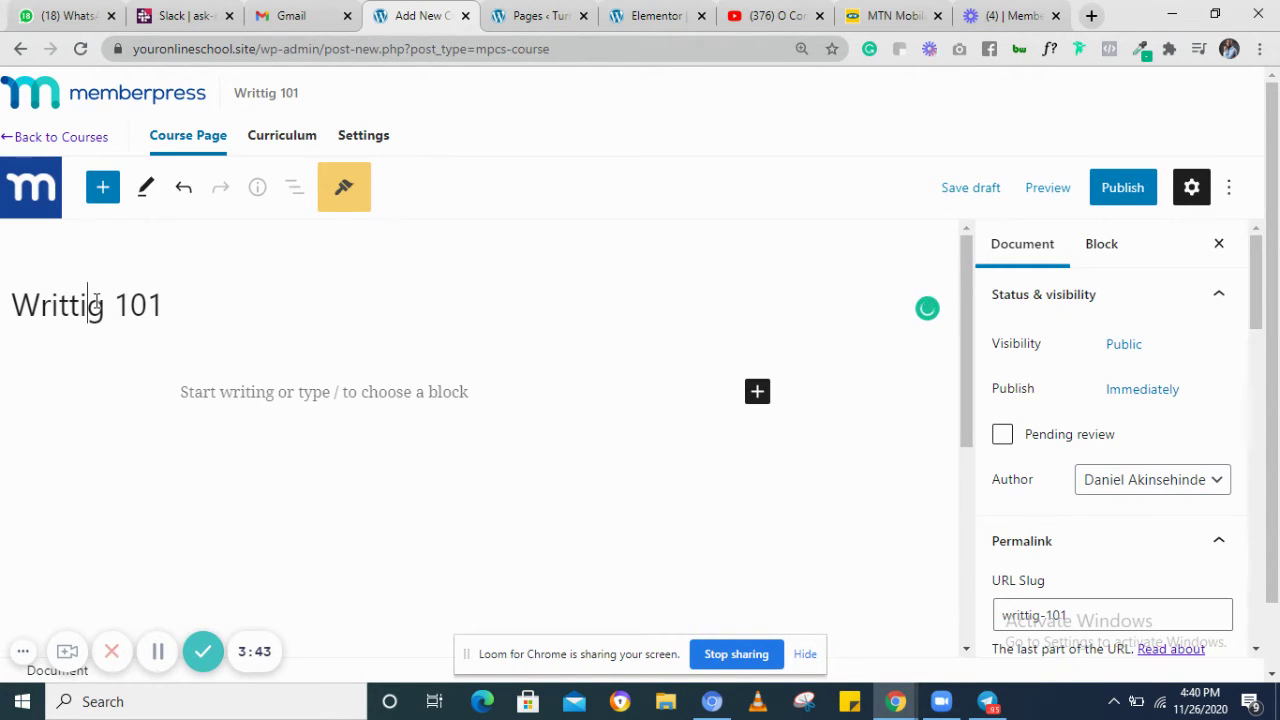
mouse_move(78, 316)
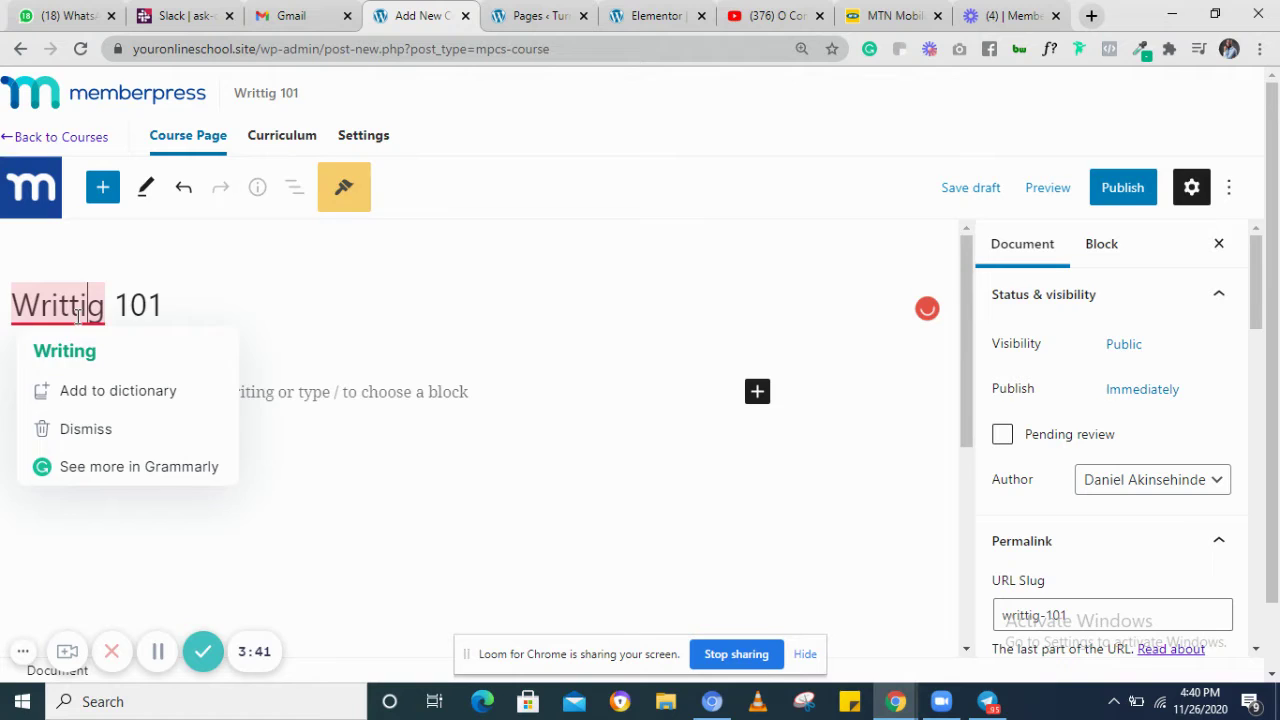
left_click(45, 352)
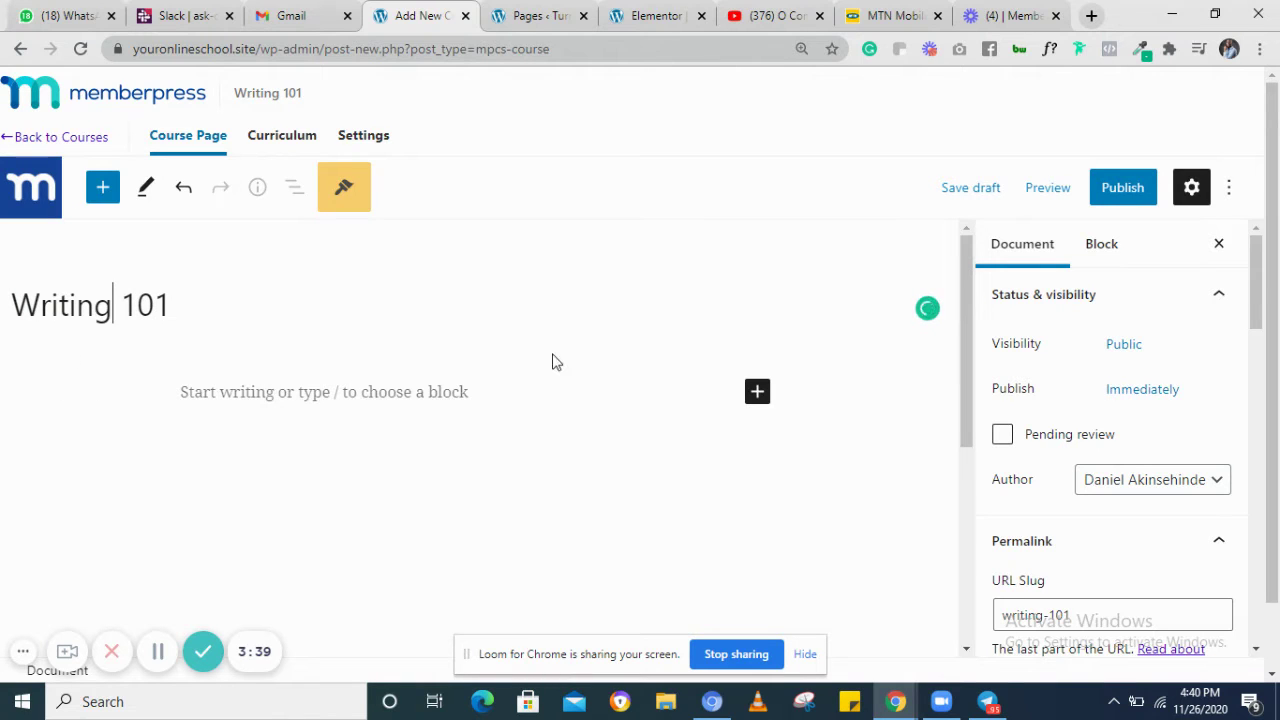
Publish the Writing 101 course, look over its unauthorized access options and dismiss the publishing summary
scroll(554, 360, "down", 3)
scroll(554, 360, "up", 3)
left_click(1127, 192)
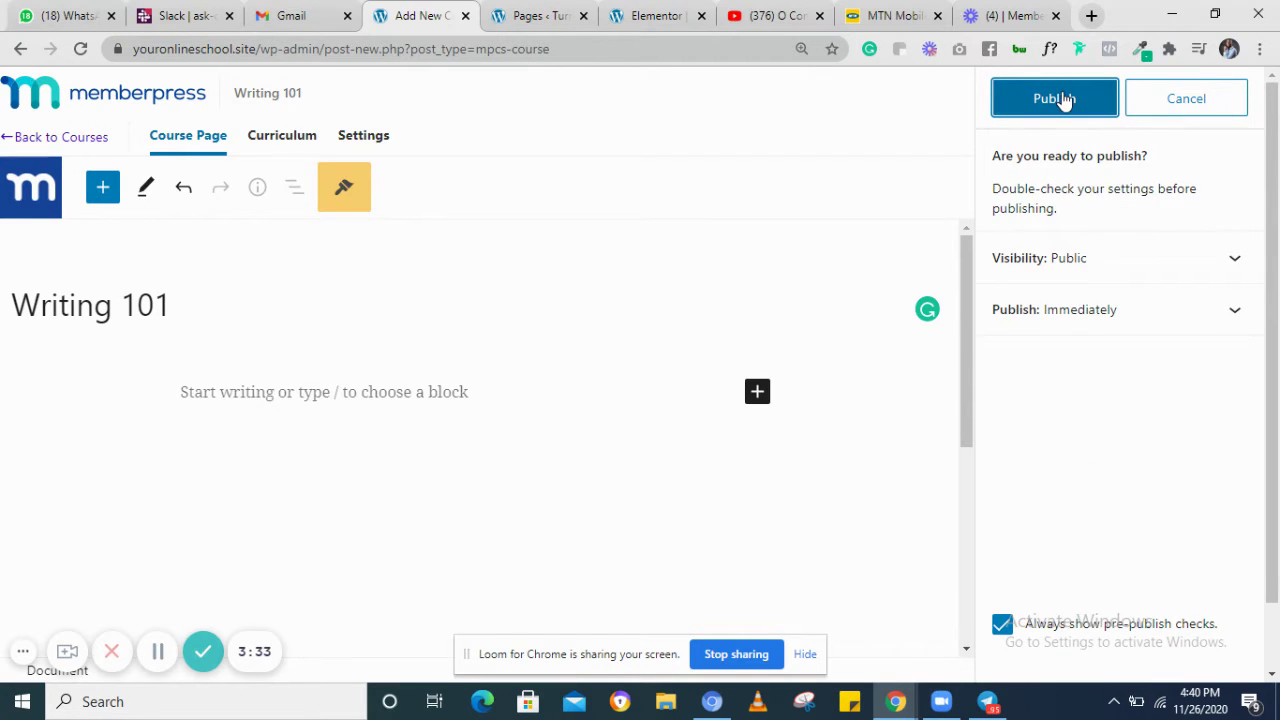
left_click(1063, 97)
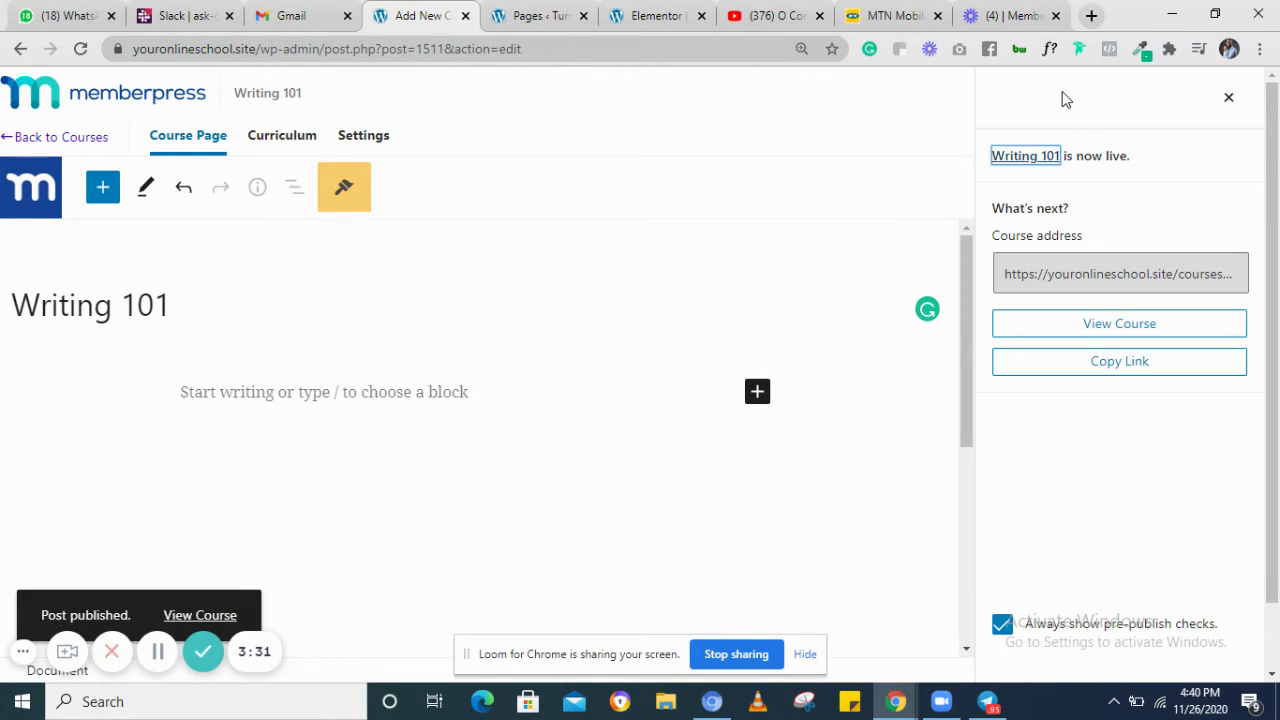
scroll(640, 452, "down", 5)
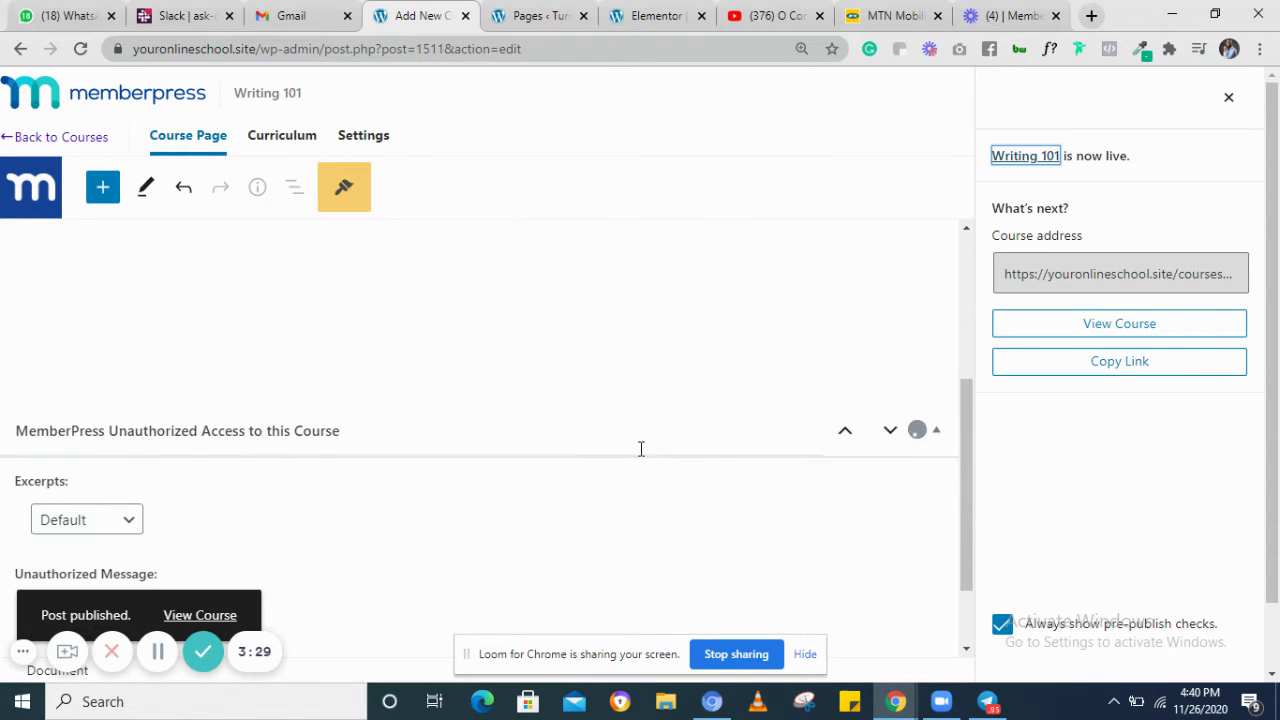
scroll(640, 455, "down", 2)
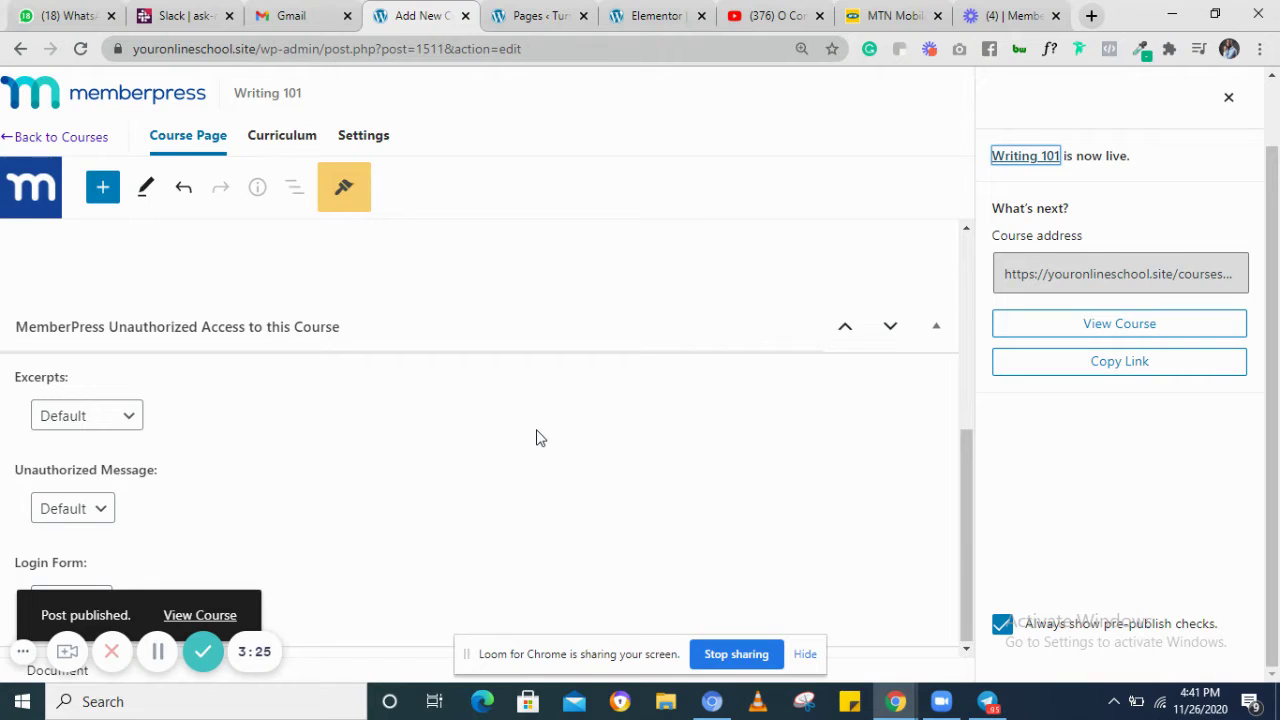
scroll(537, 438, "up", 5)
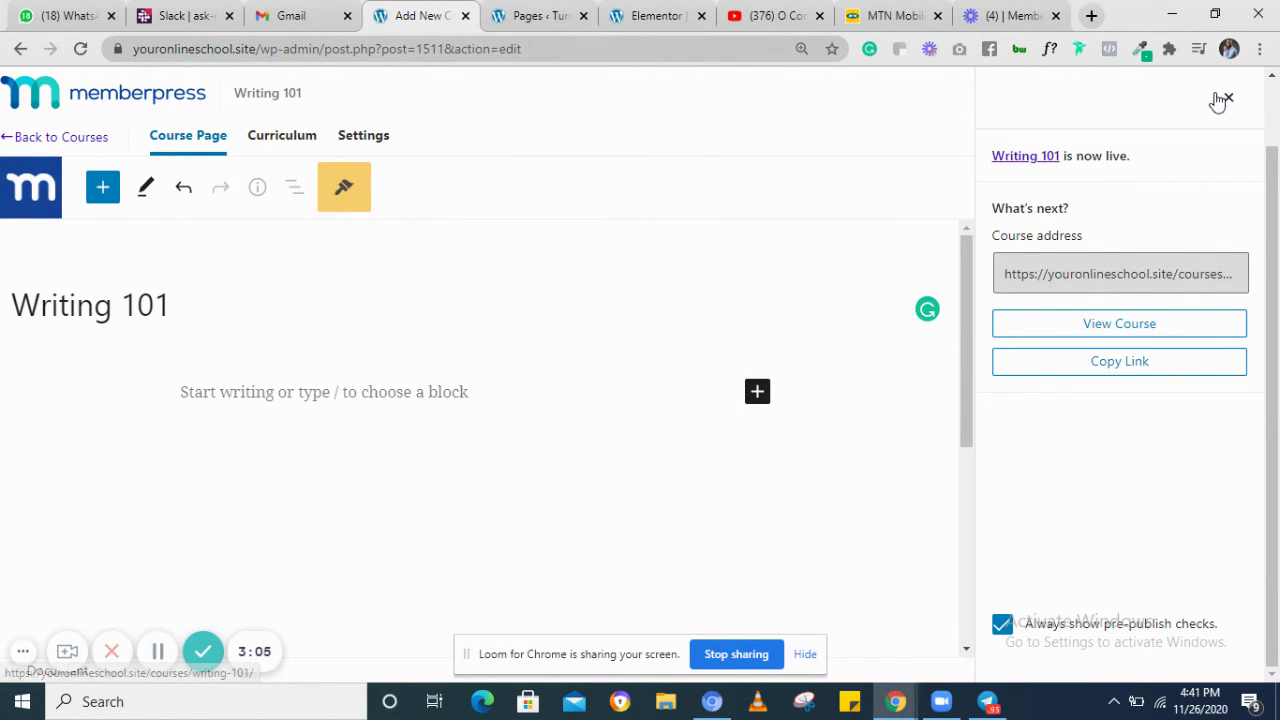
left_click(1230, 100)
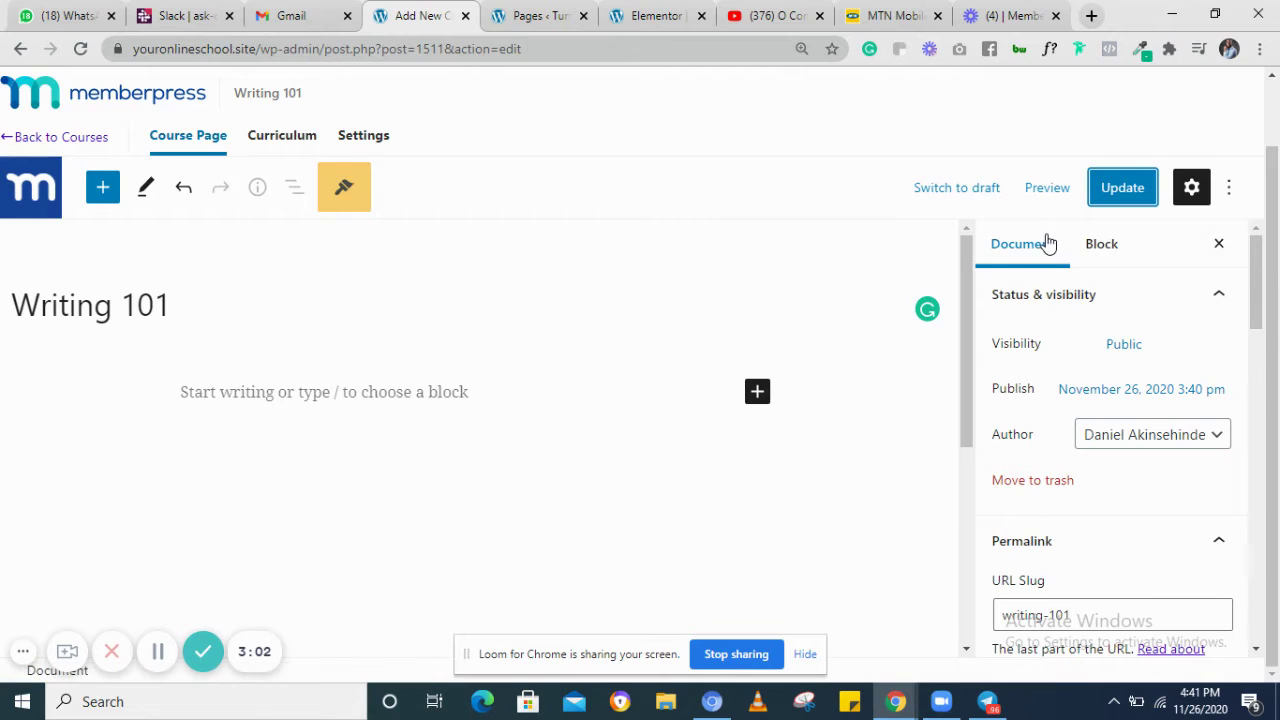
Add a section named "Headlines" to the course curriculum
left_click(283, 138)
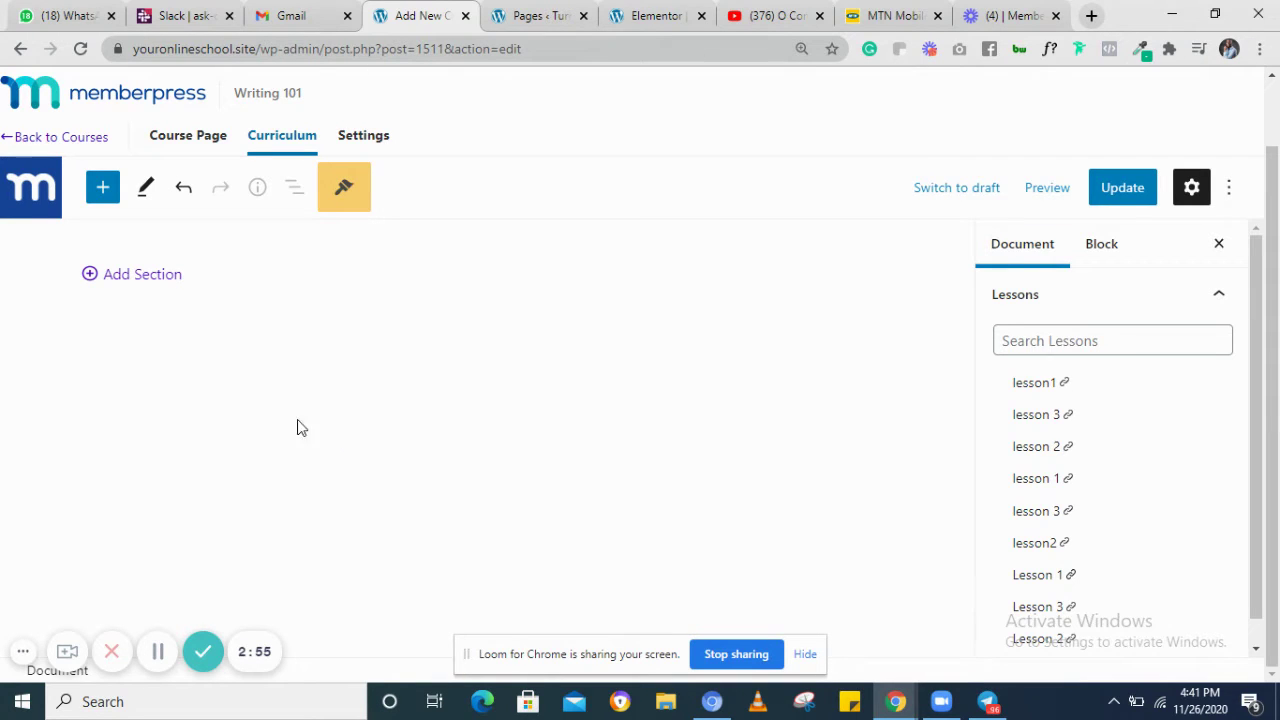
left_click(91, 277)
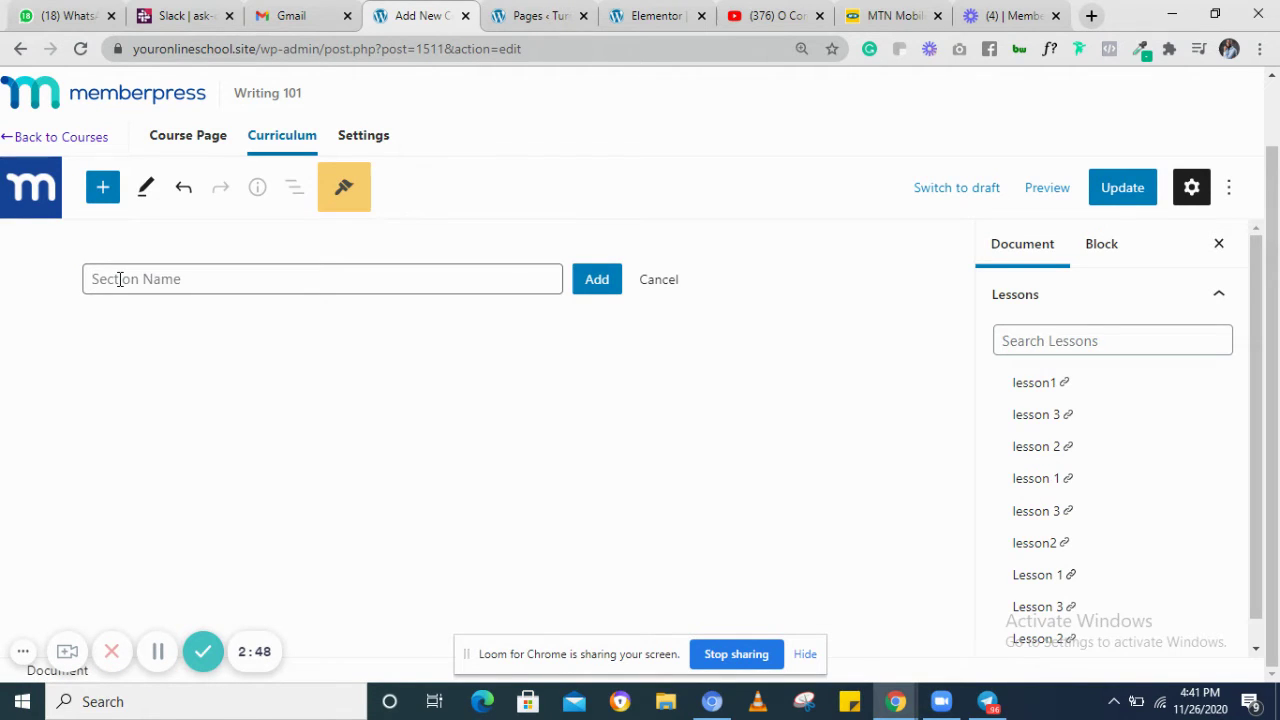
type("Healli")
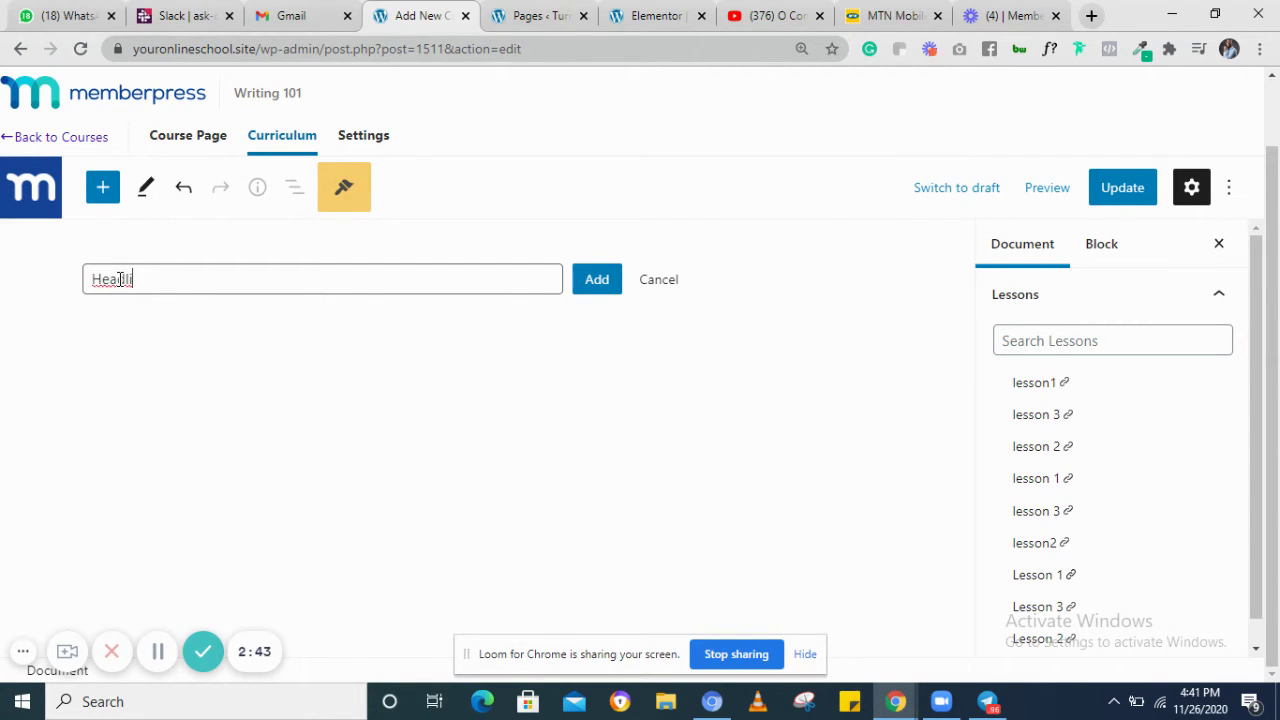
type("dli")
right_click(120, 281)
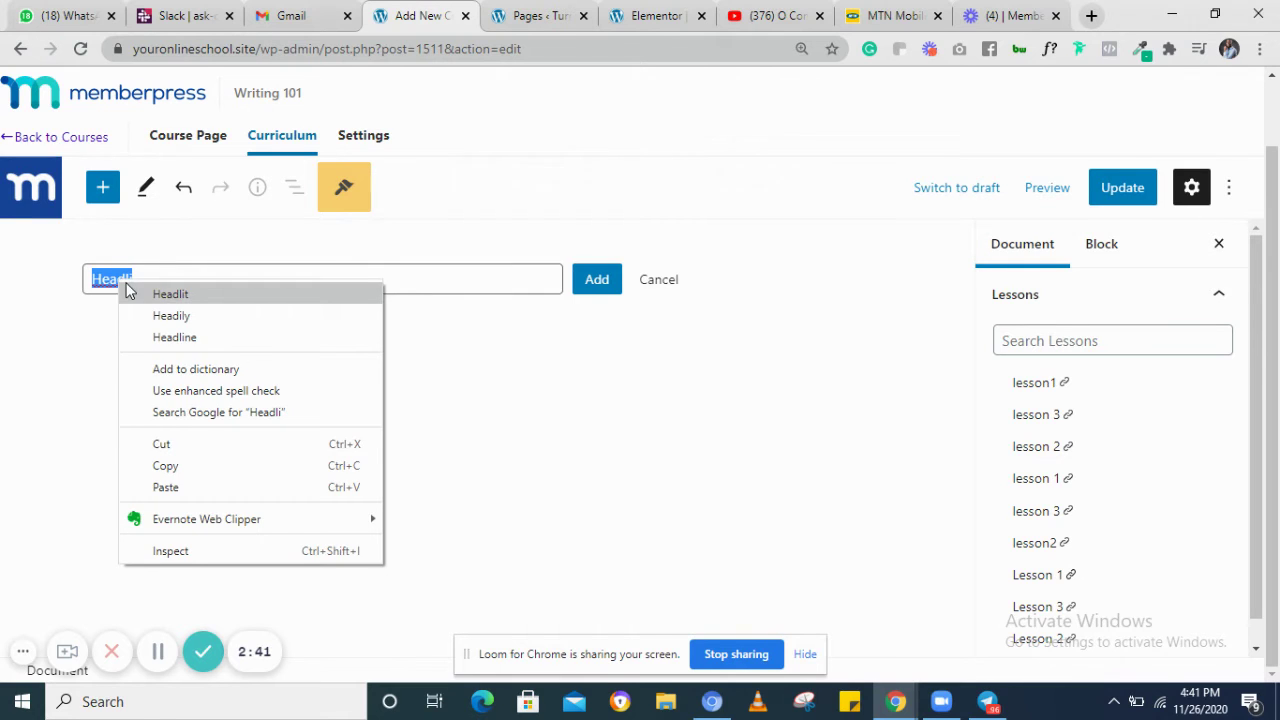
left_click(162, 338)
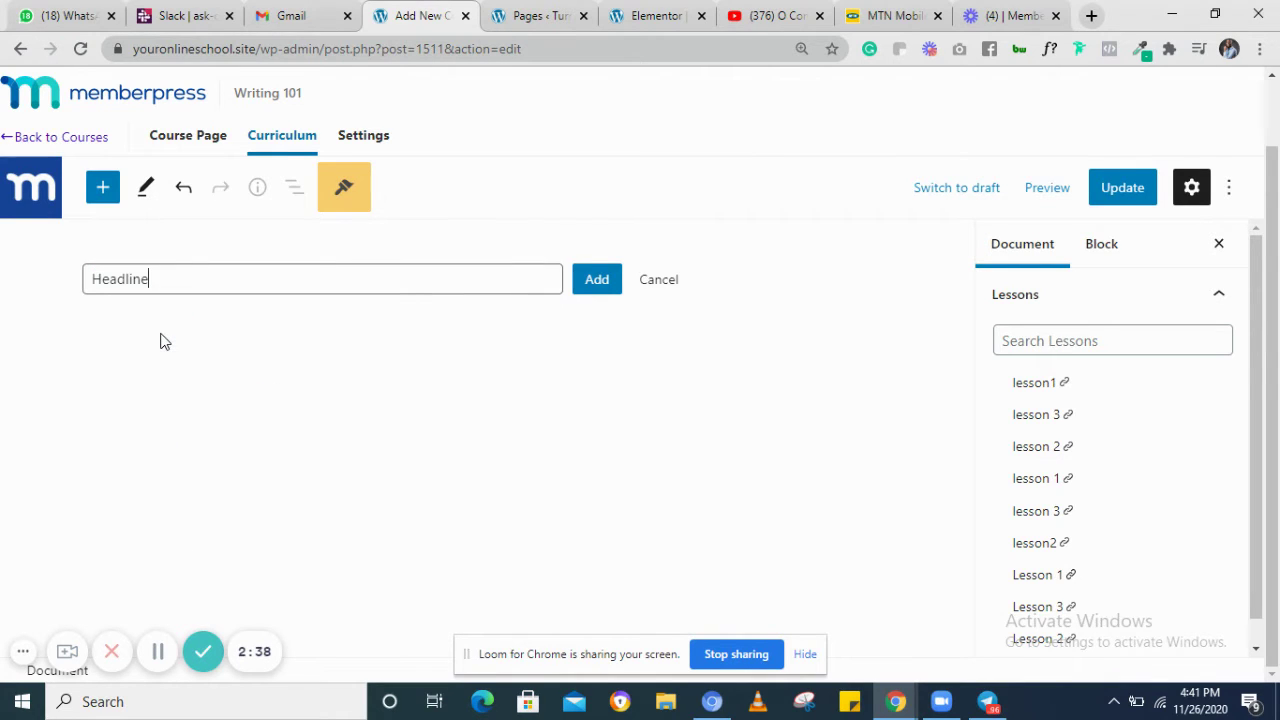
left_click(595, 279)
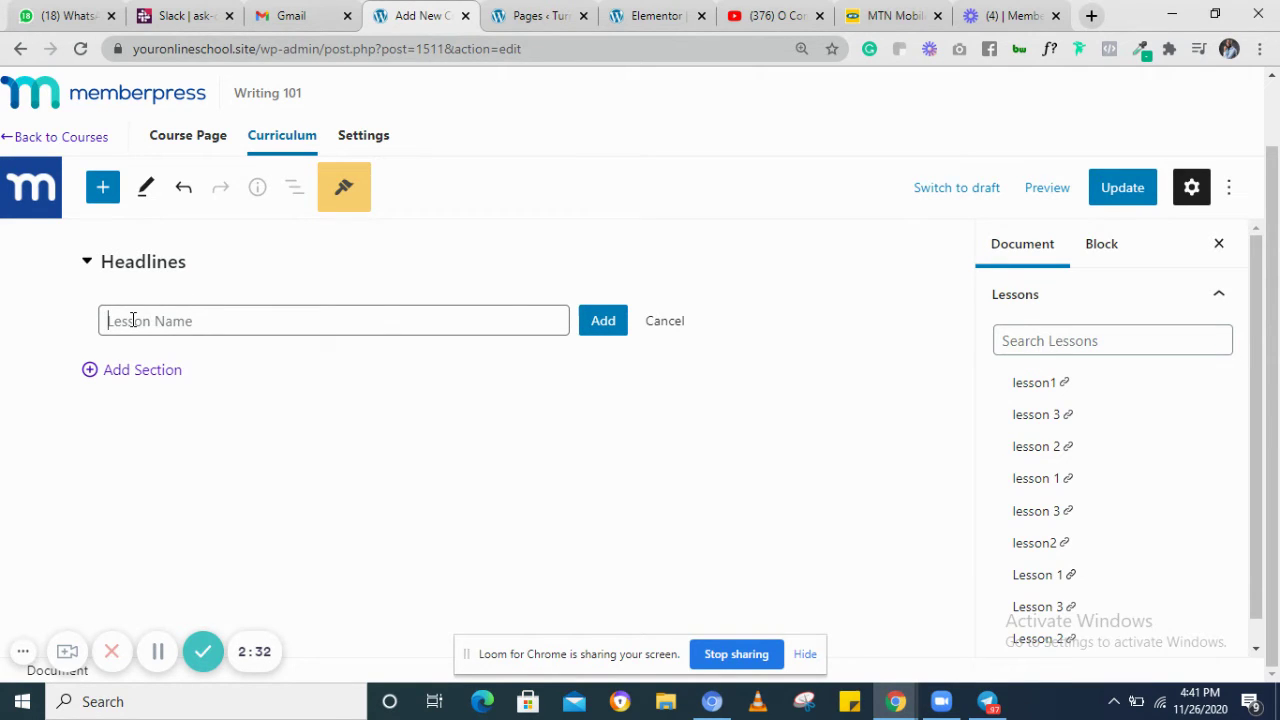
Add a lesson named "Headline1" to the Headlines section and update the course
type("Headlie")
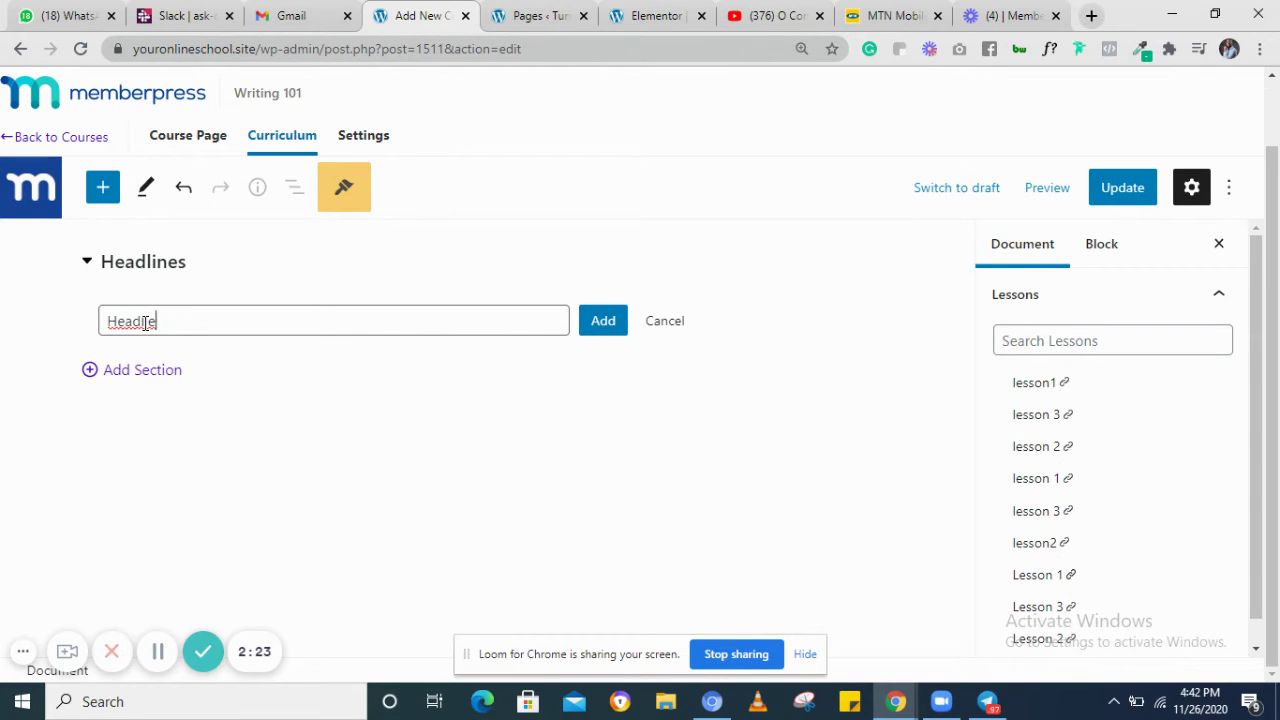
right_click(145, 322)
left_click(200, 337)
type("1")
left_click(604, 324)
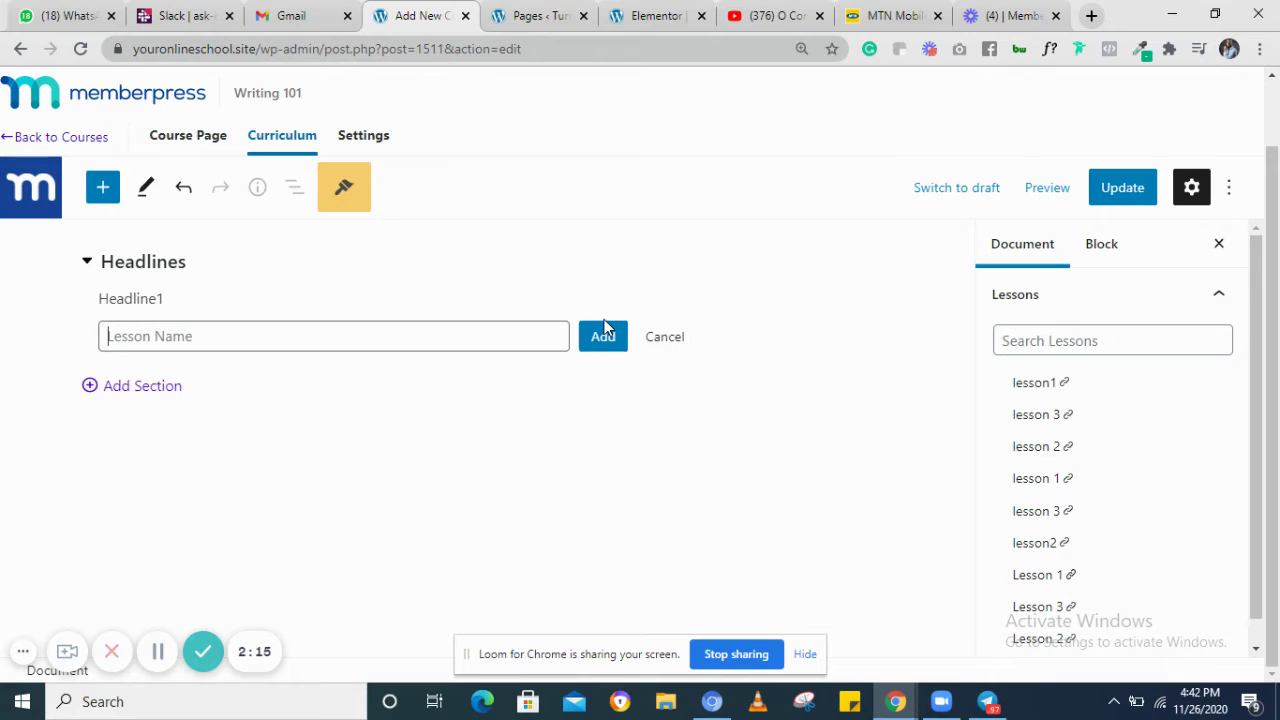
mouse_move(486, 289)
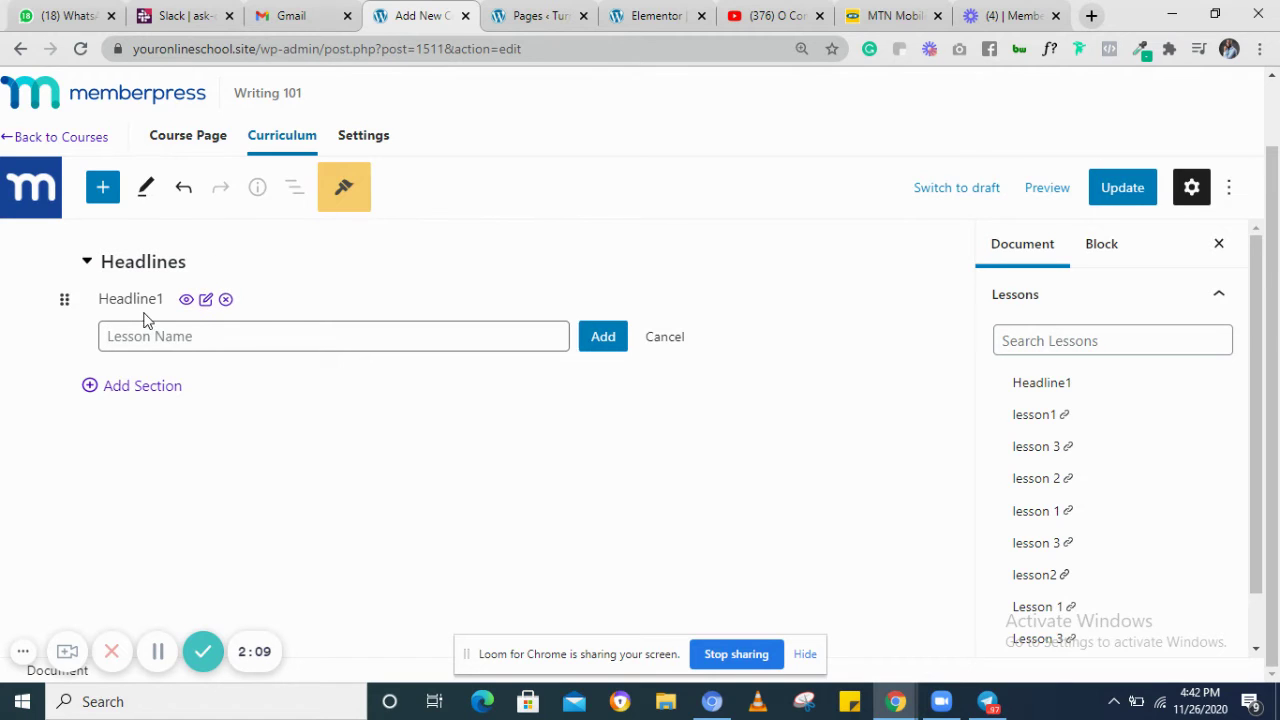
left_click(1124, 189)
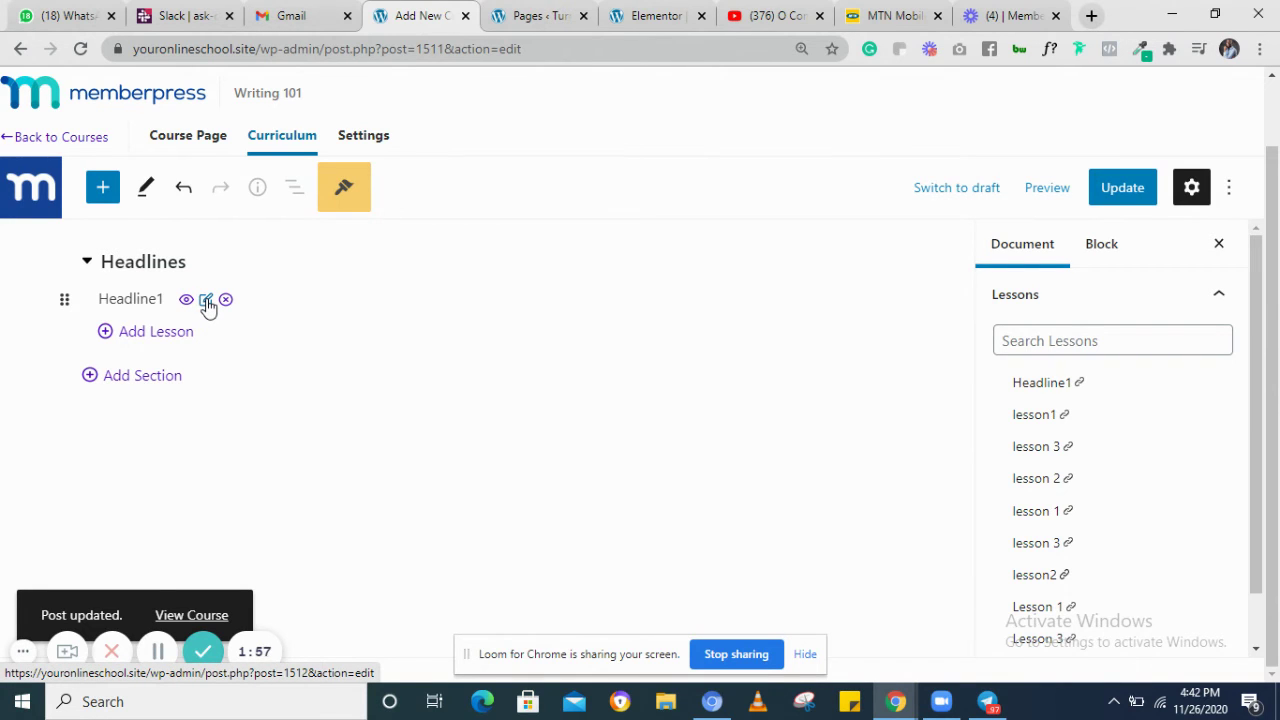
Open the Headline1 lesson for editing and add a Video block to its content
left_click(206, 301)
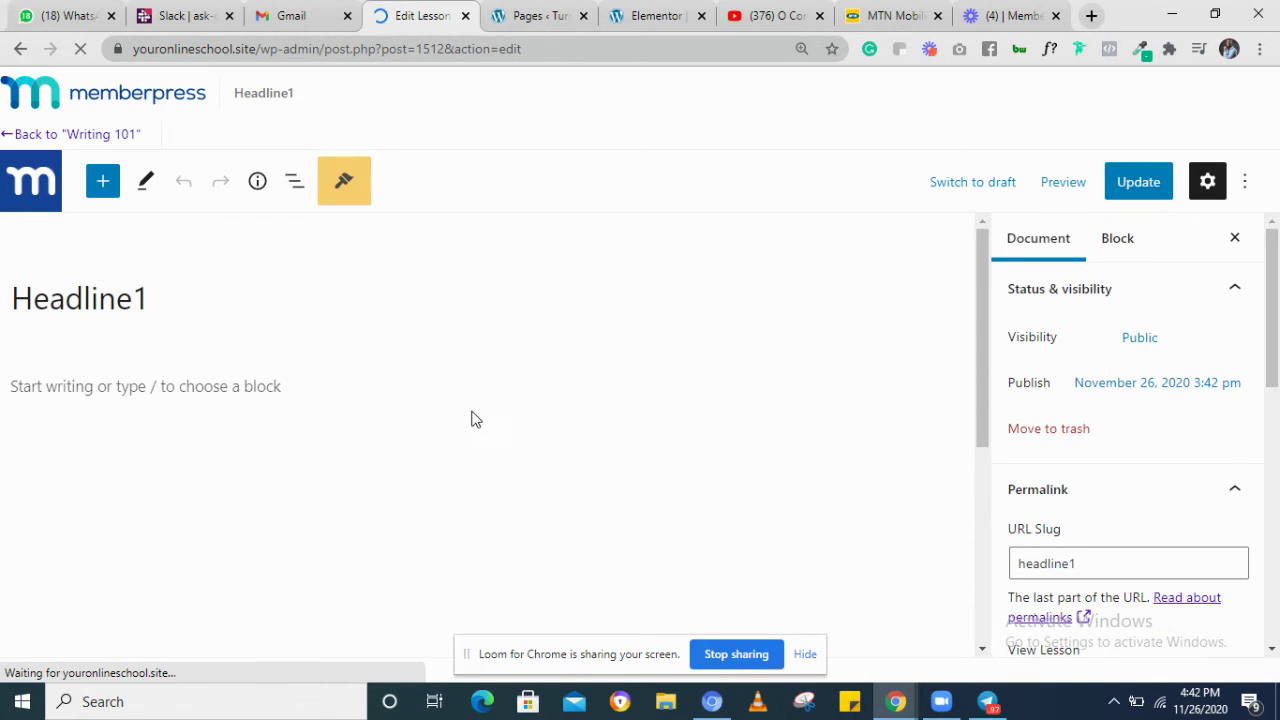
left_click(438, 384)
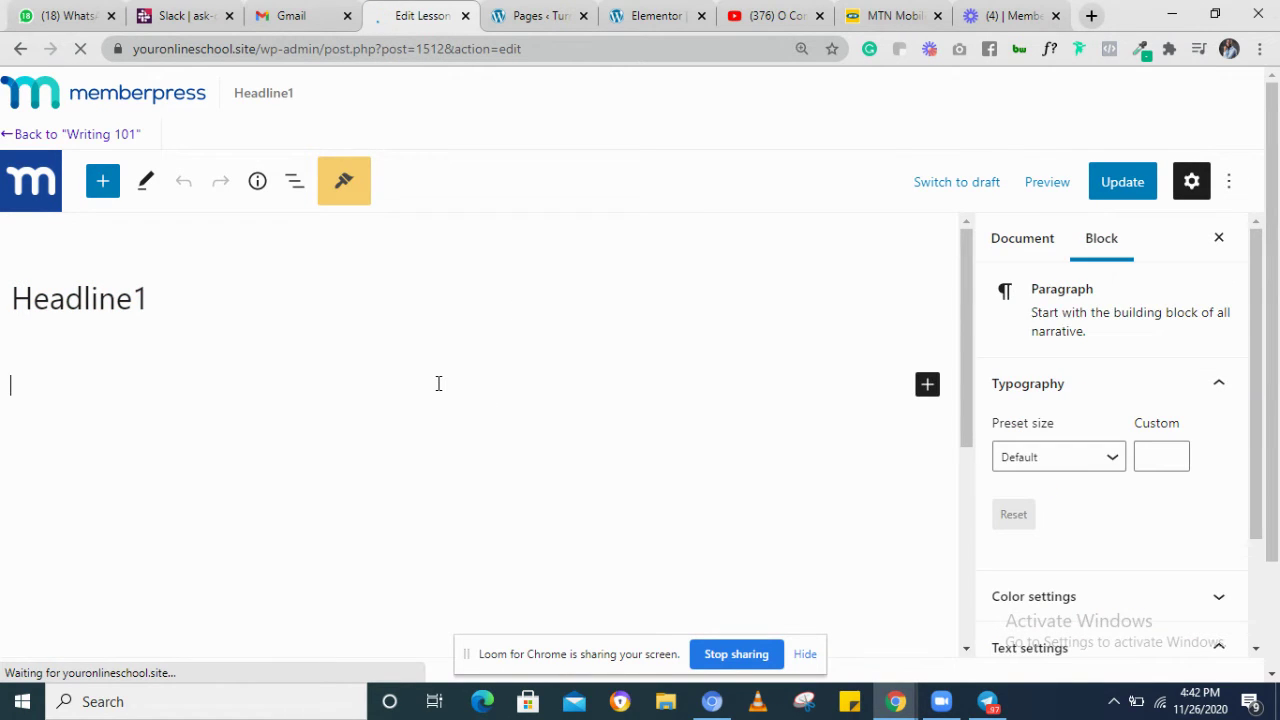
left_click(943, 387)
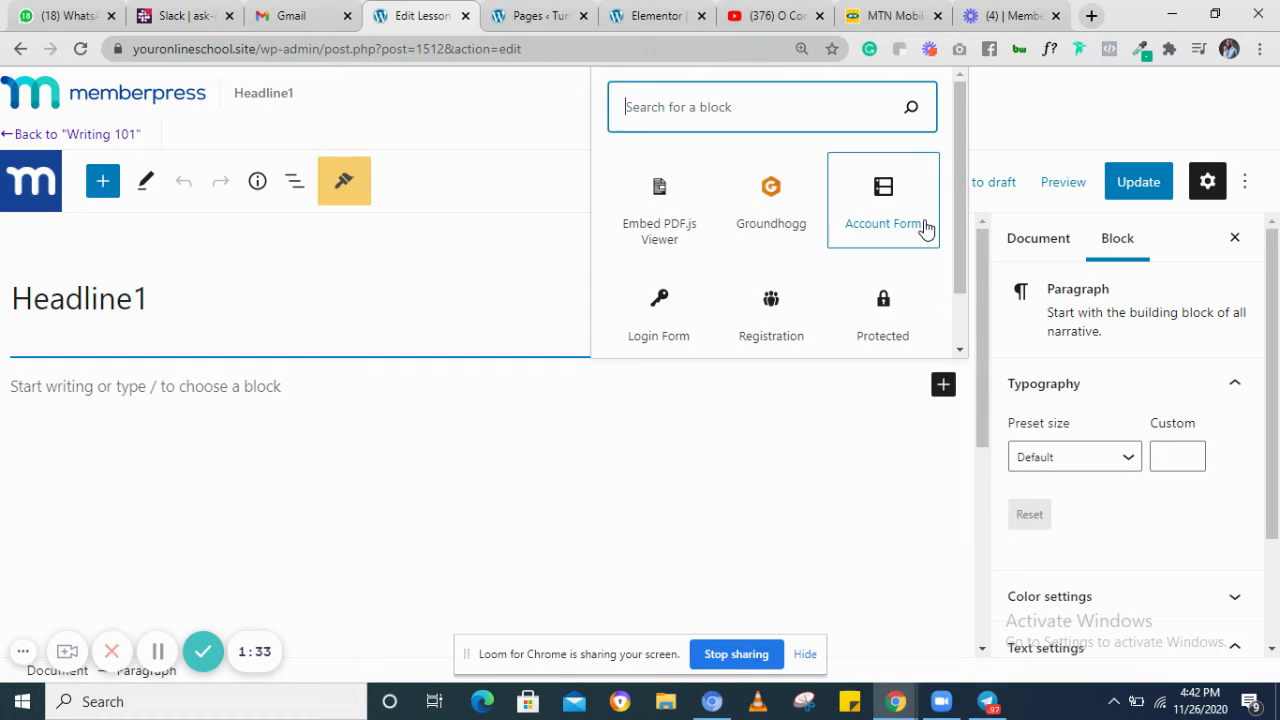
left_click_drag(956, 235, 951, 292)
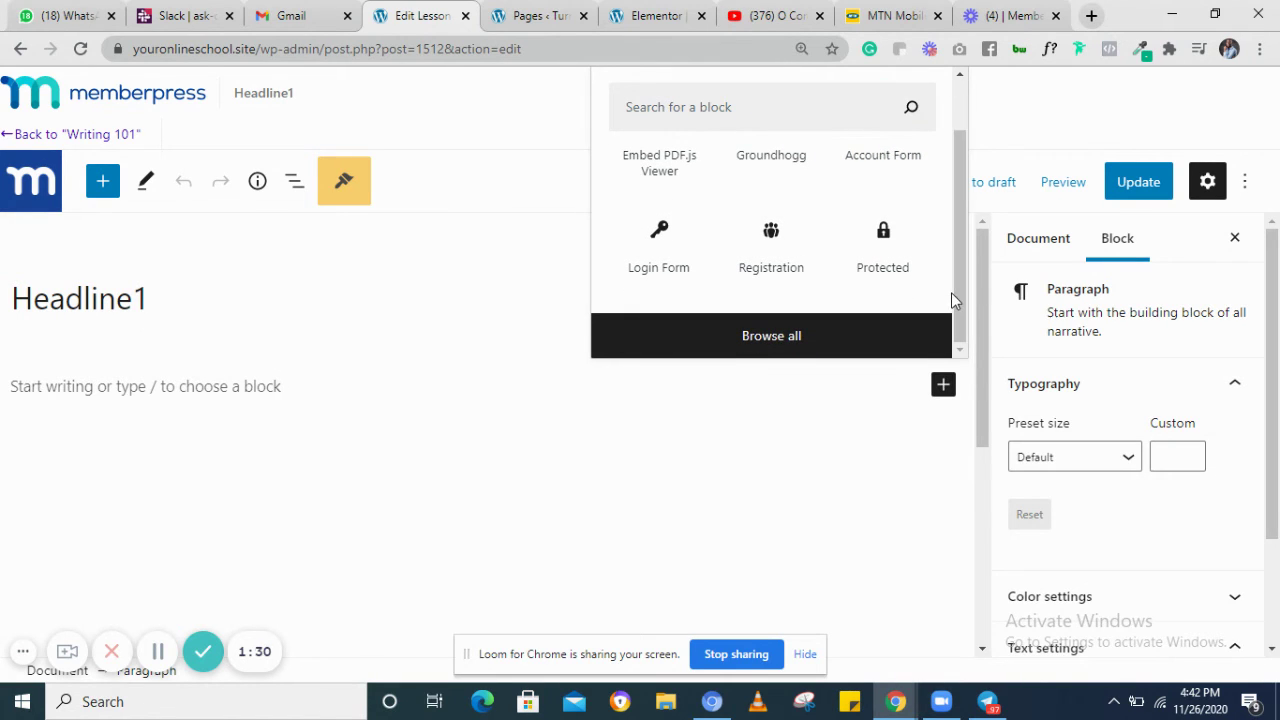
left_click(820, 335)
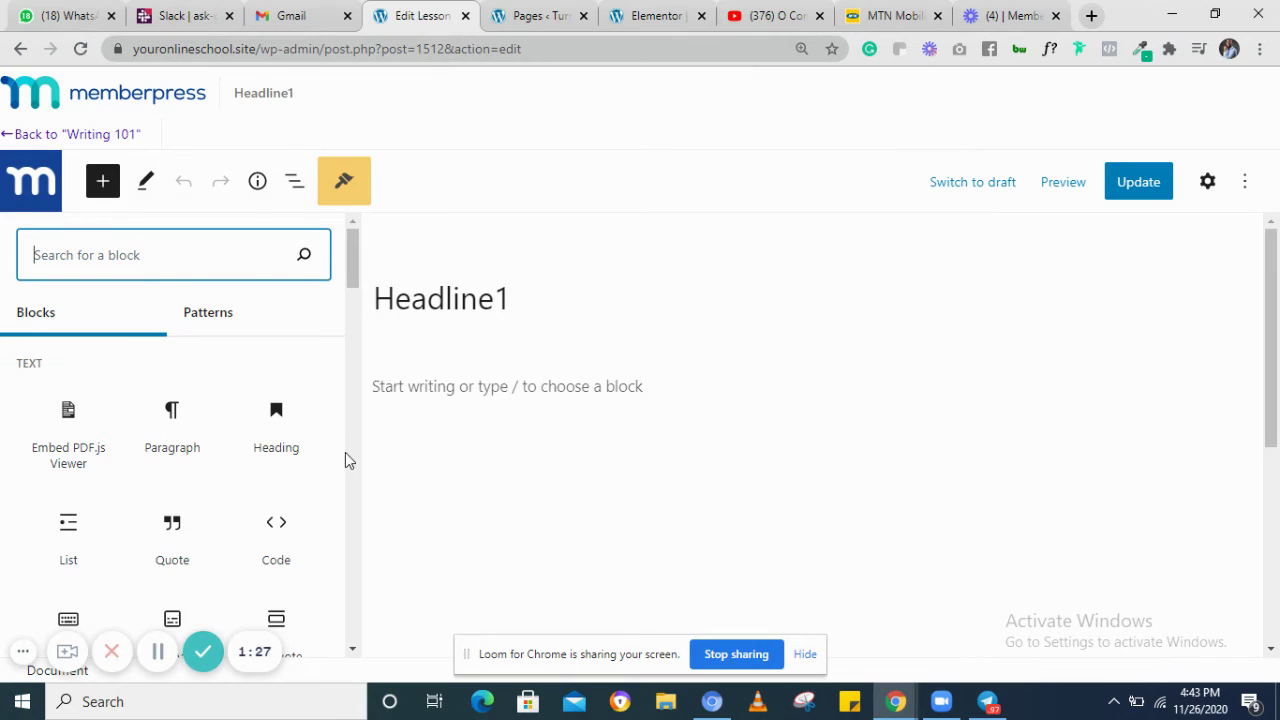
mouse_move(222, 474)
scroll(222, 474, "down", 3)
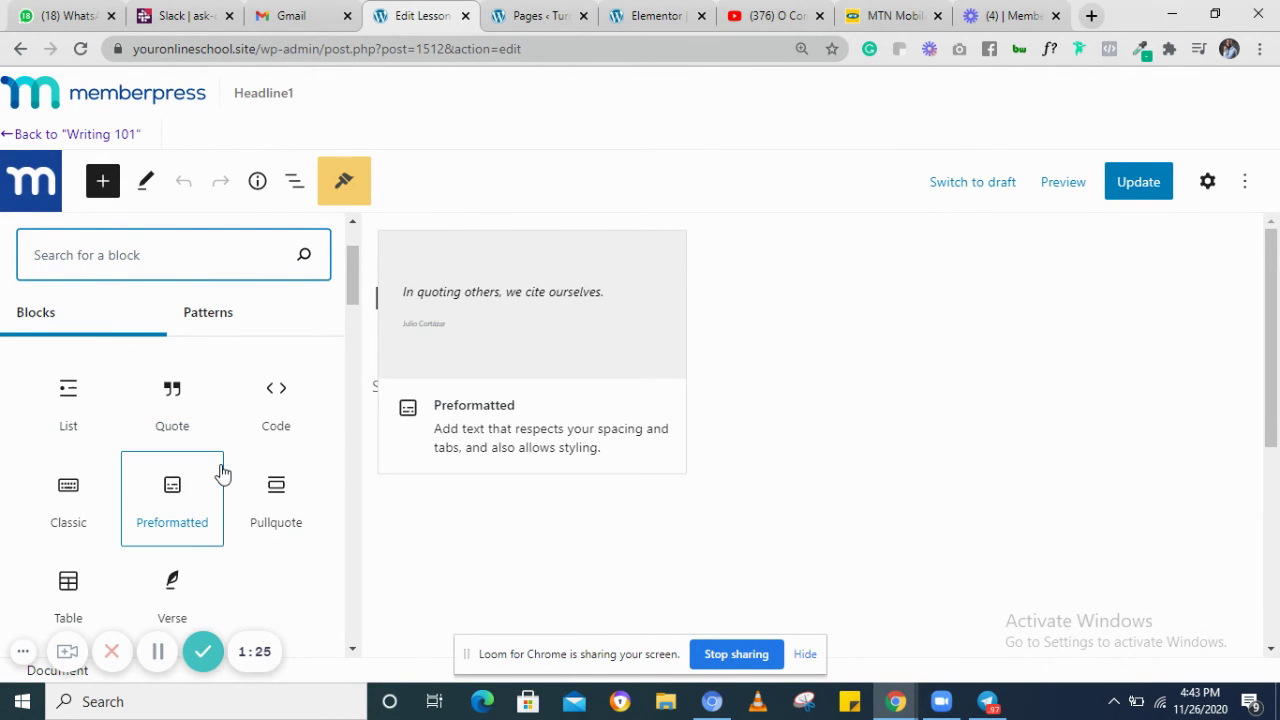
scroll(222, 474, "down", 2)
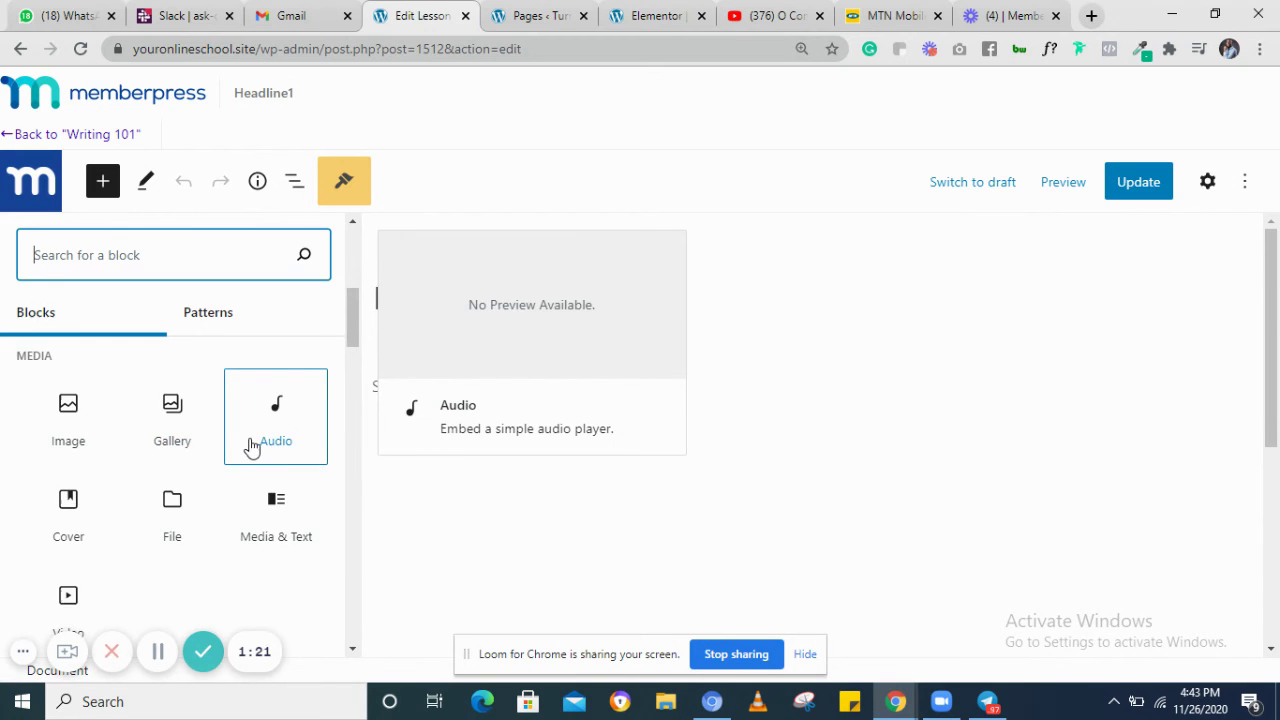
scroll(250, 448, "down", 1)
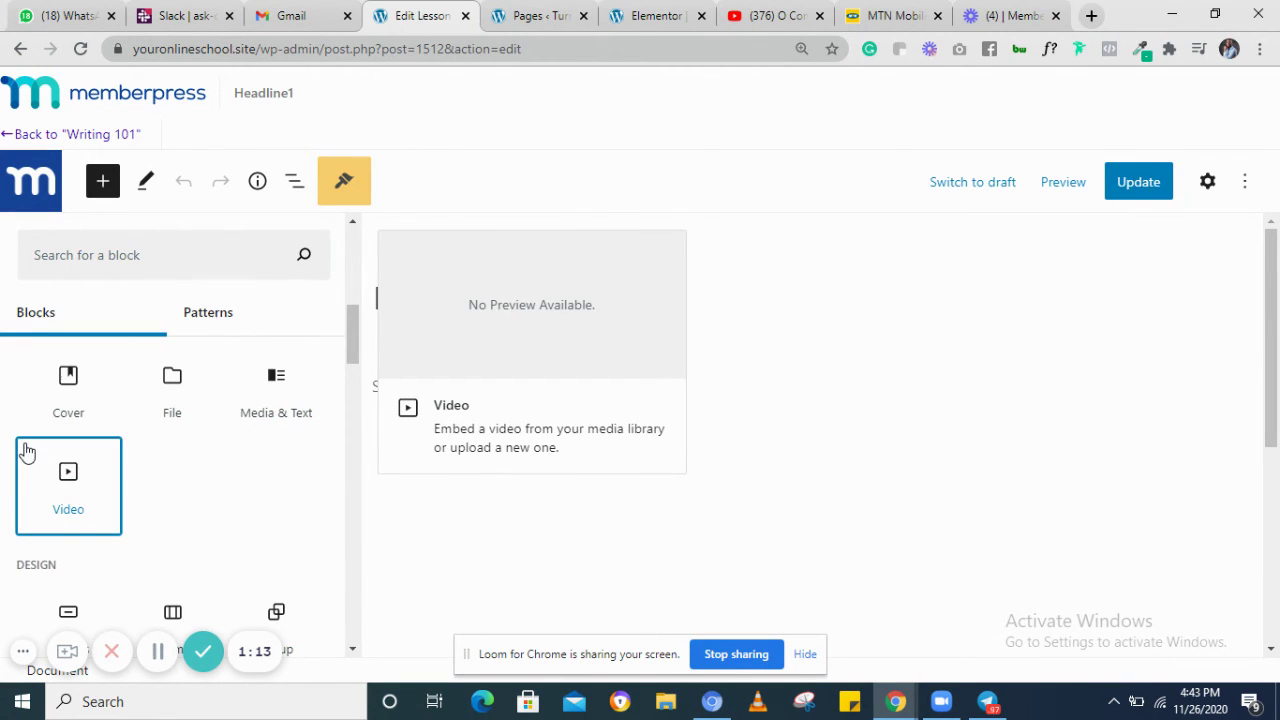
left_click(52, 472)
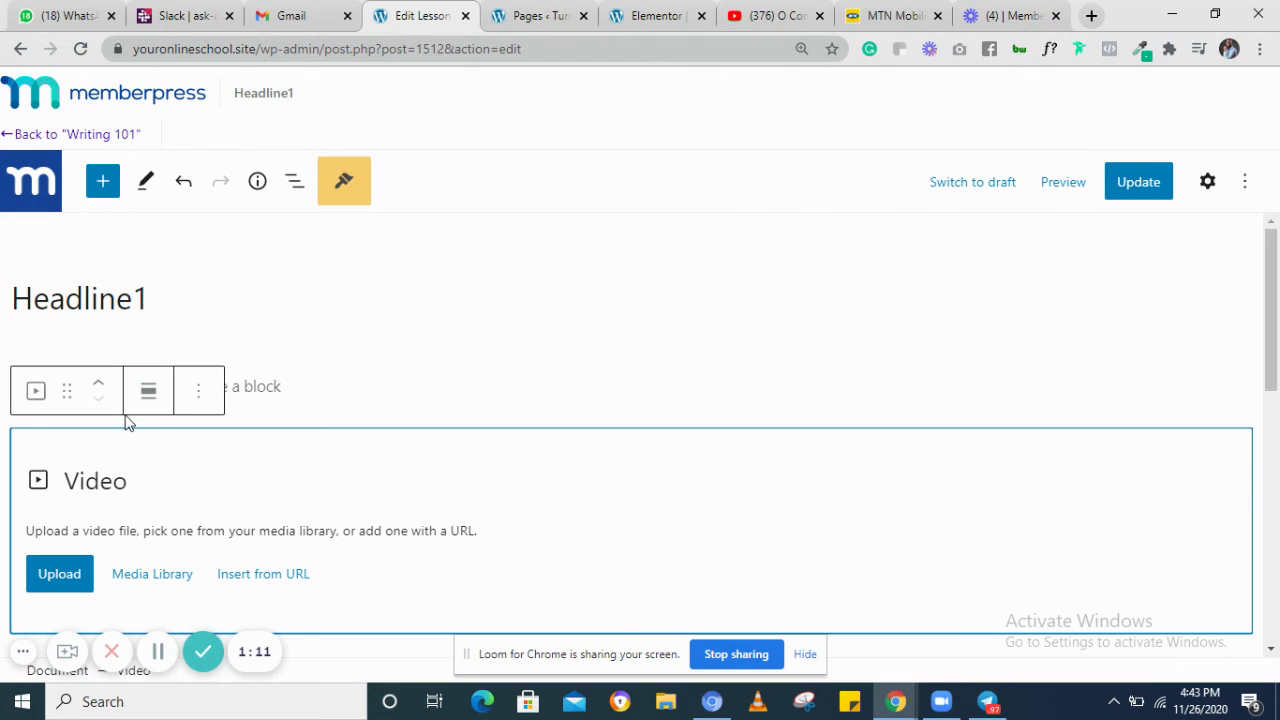
Fill the Video block with Dance-flash.mp4 from the media library
scroll(394, 469, "down", 2)
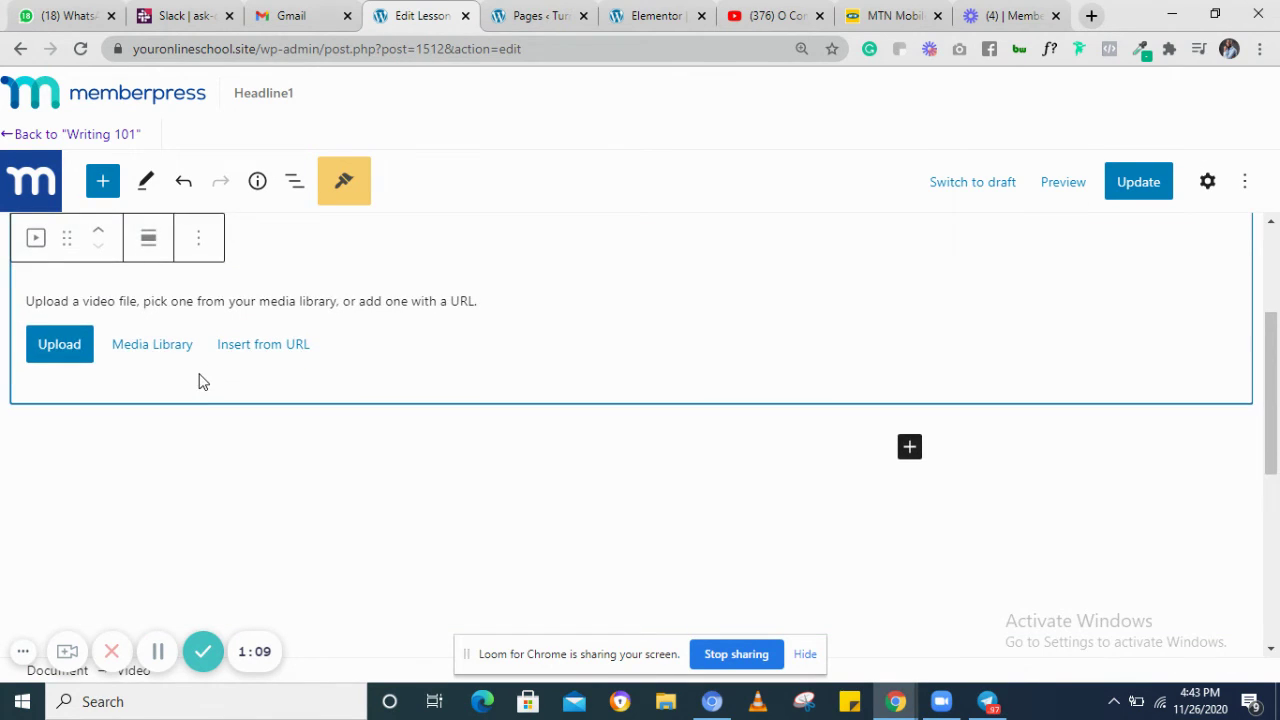
scroll(197, 383, "up", 1)
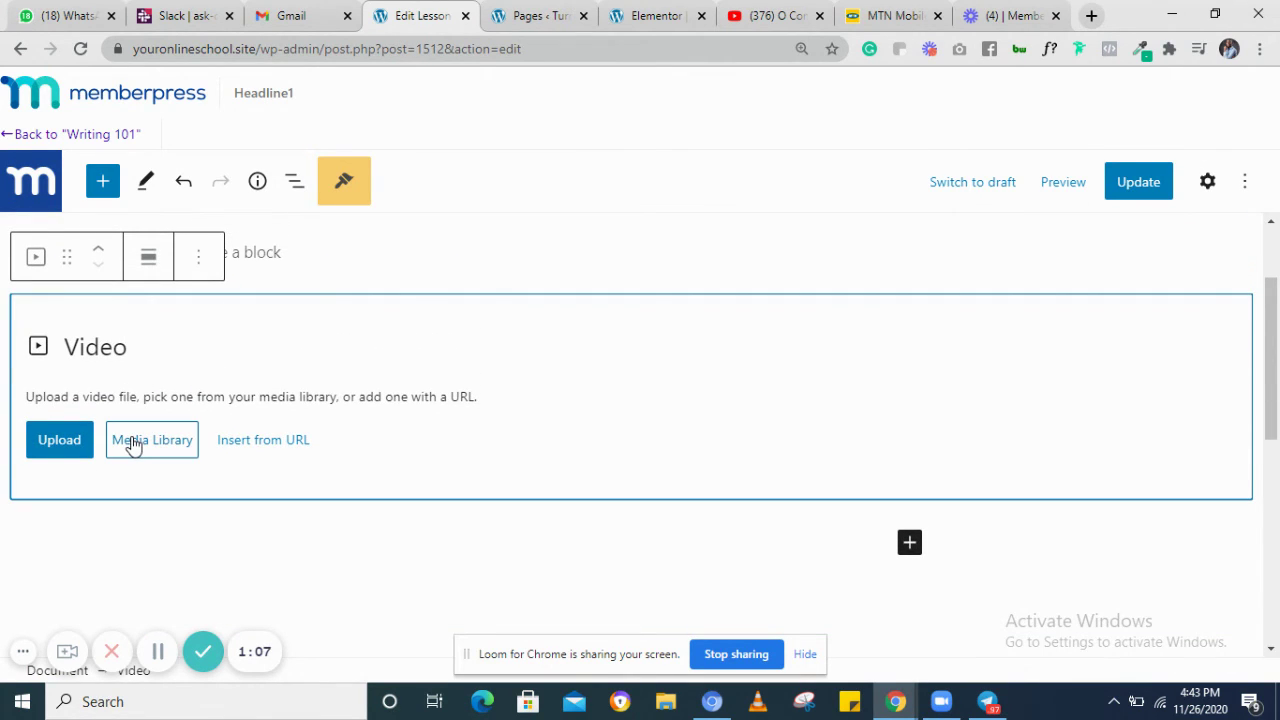
left_click(130, 442)
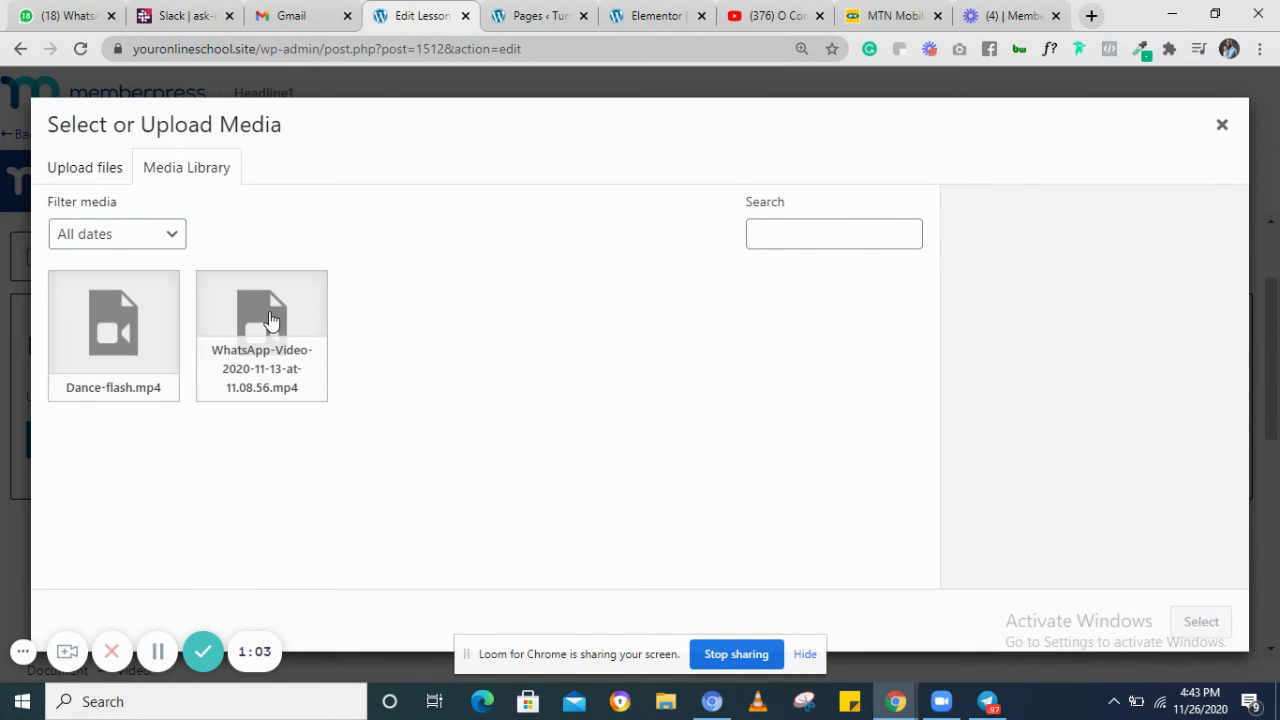
left_click(108, 330)
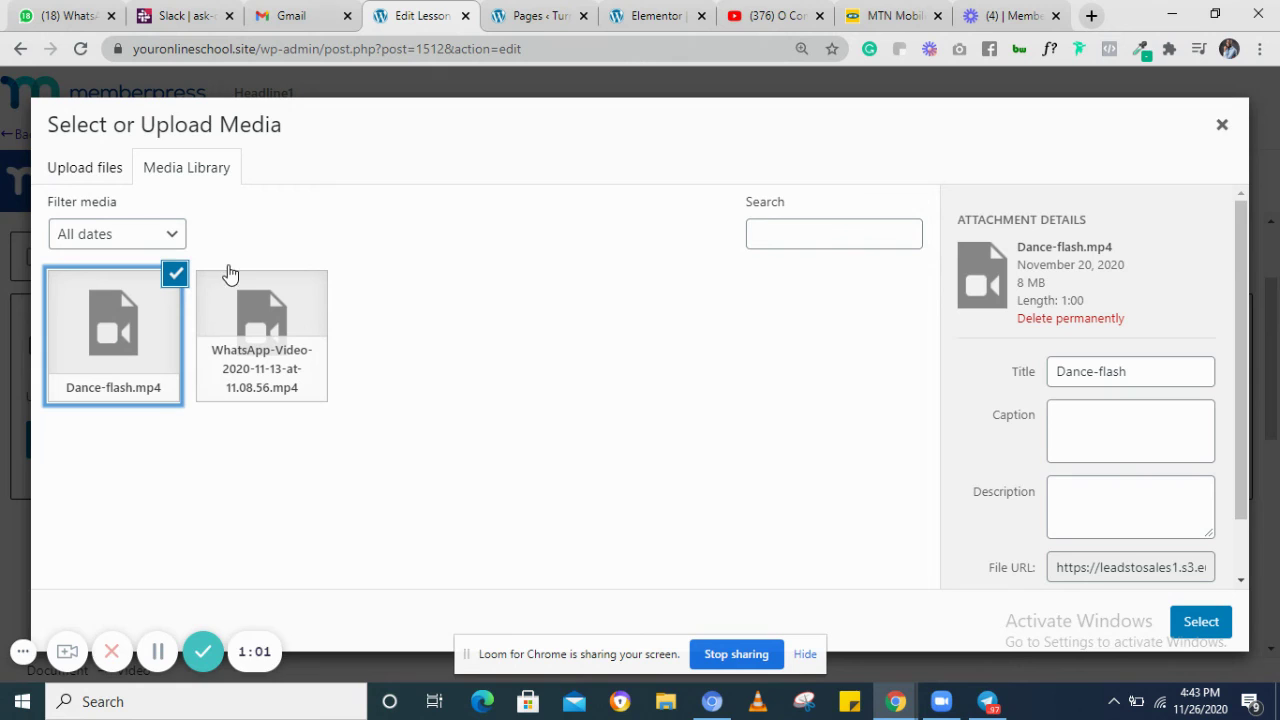
left_click(1190, 621)
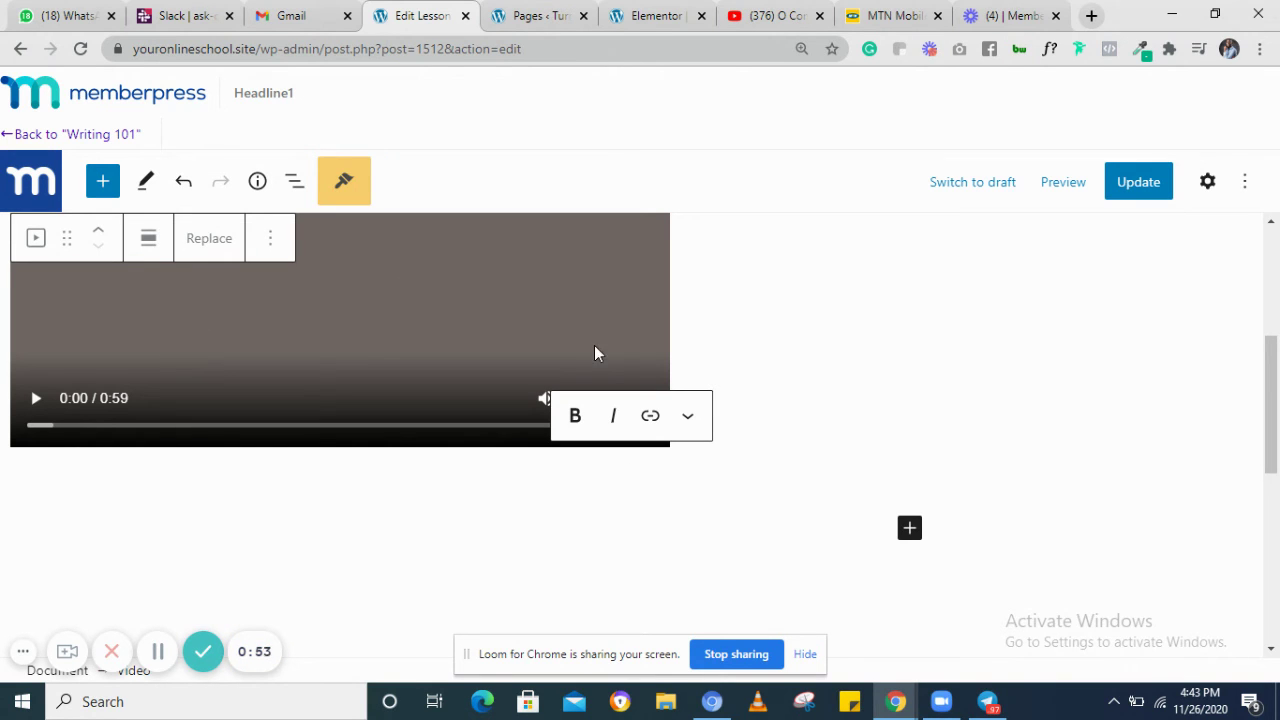
Add a paragraph reading "Watch this video" between the lesson title and the video
scroll(546, 520, "down", 2)
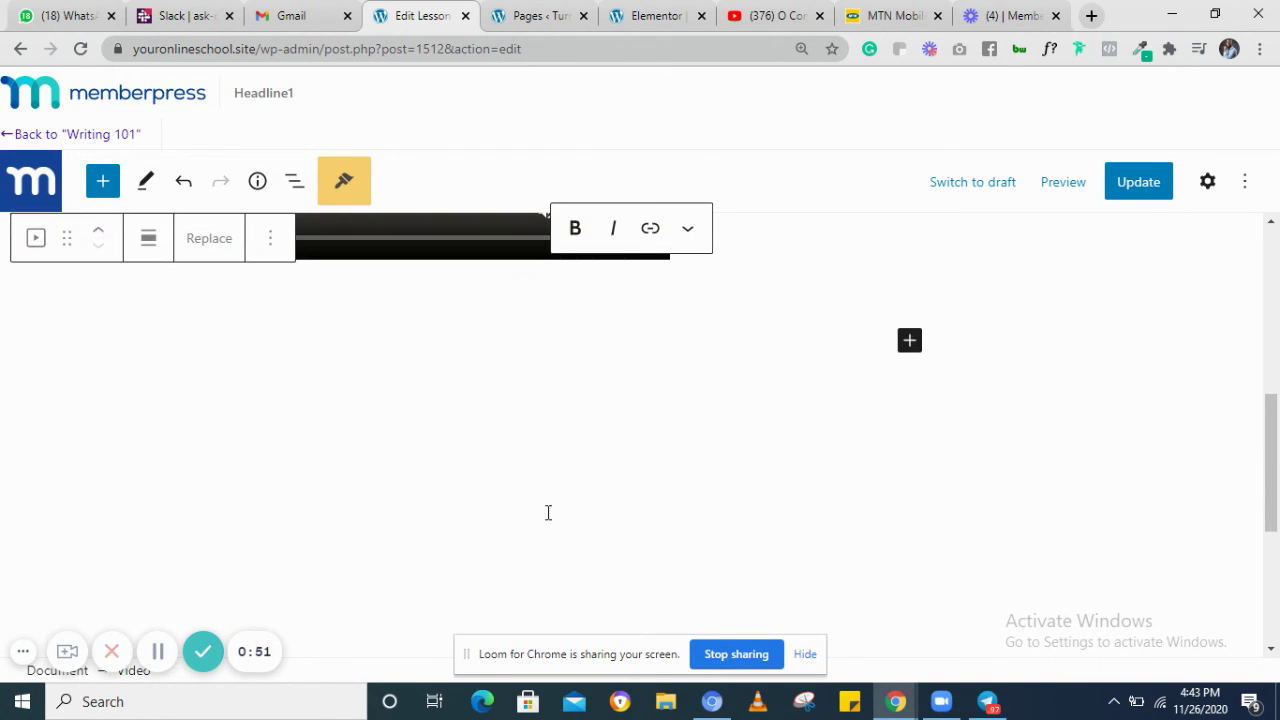
scroll(401, 386, "up", 2)
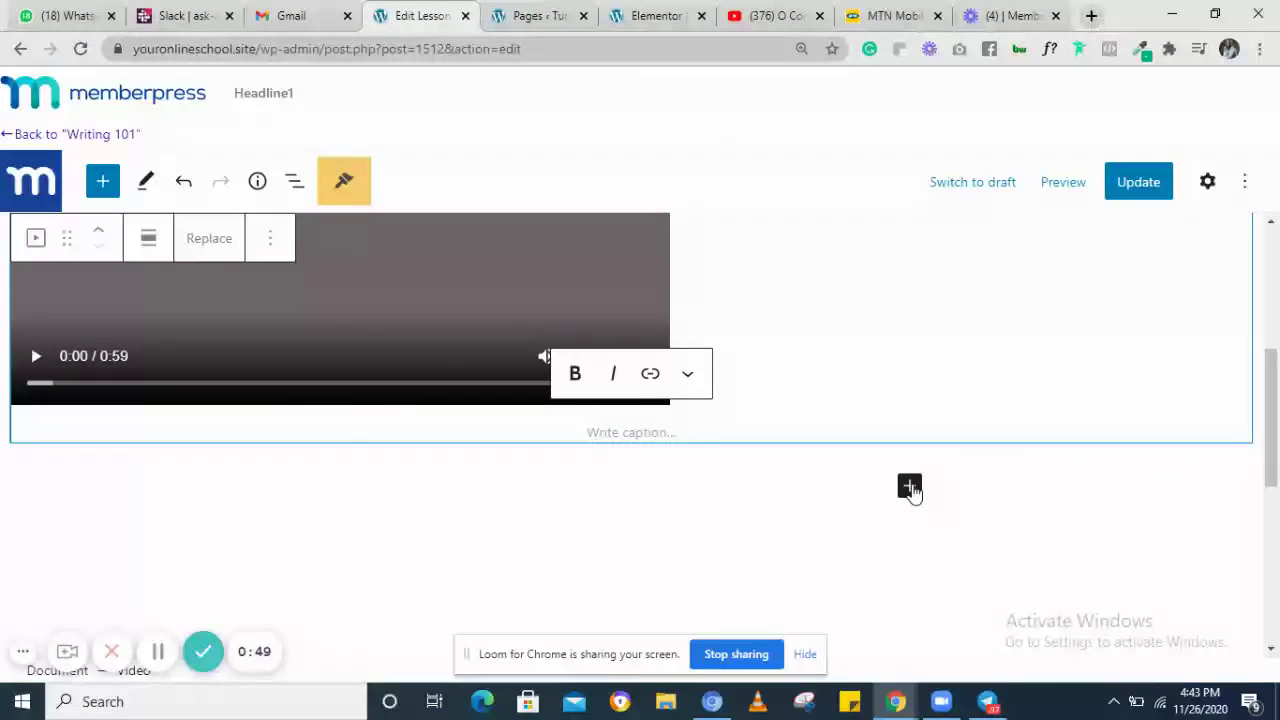
left_click(910, 487)
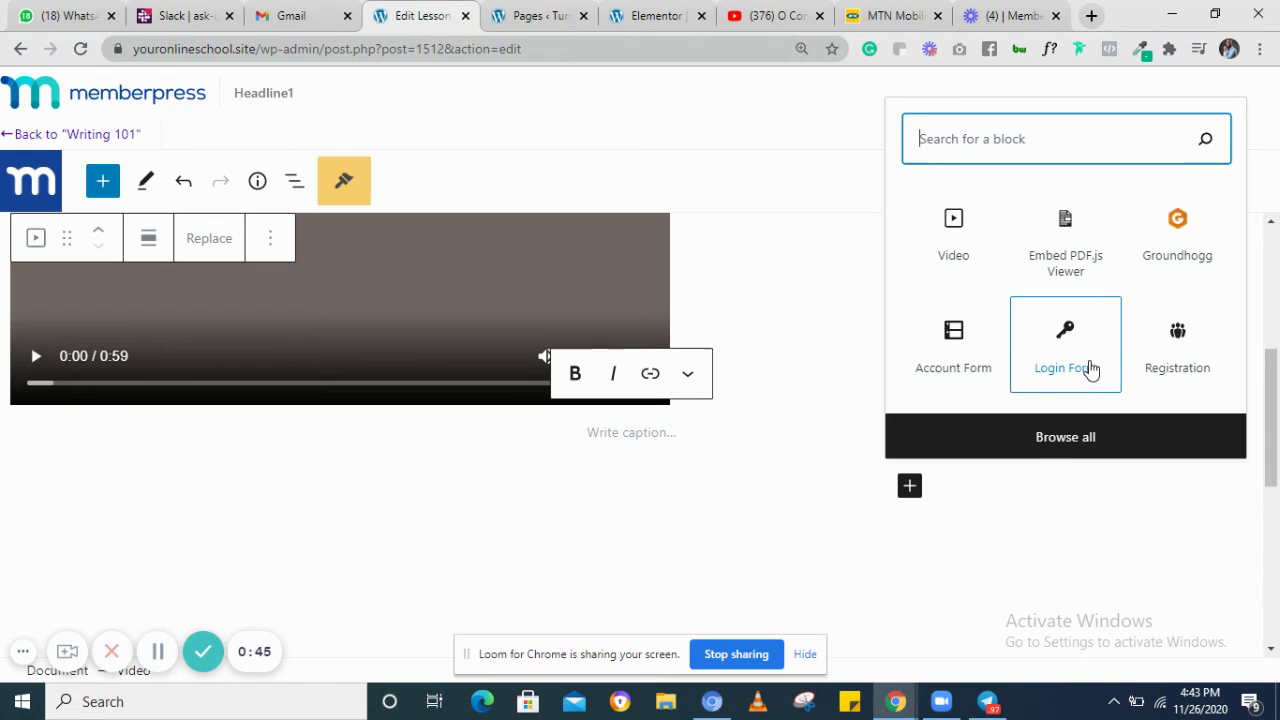
left_click(1062, 437)
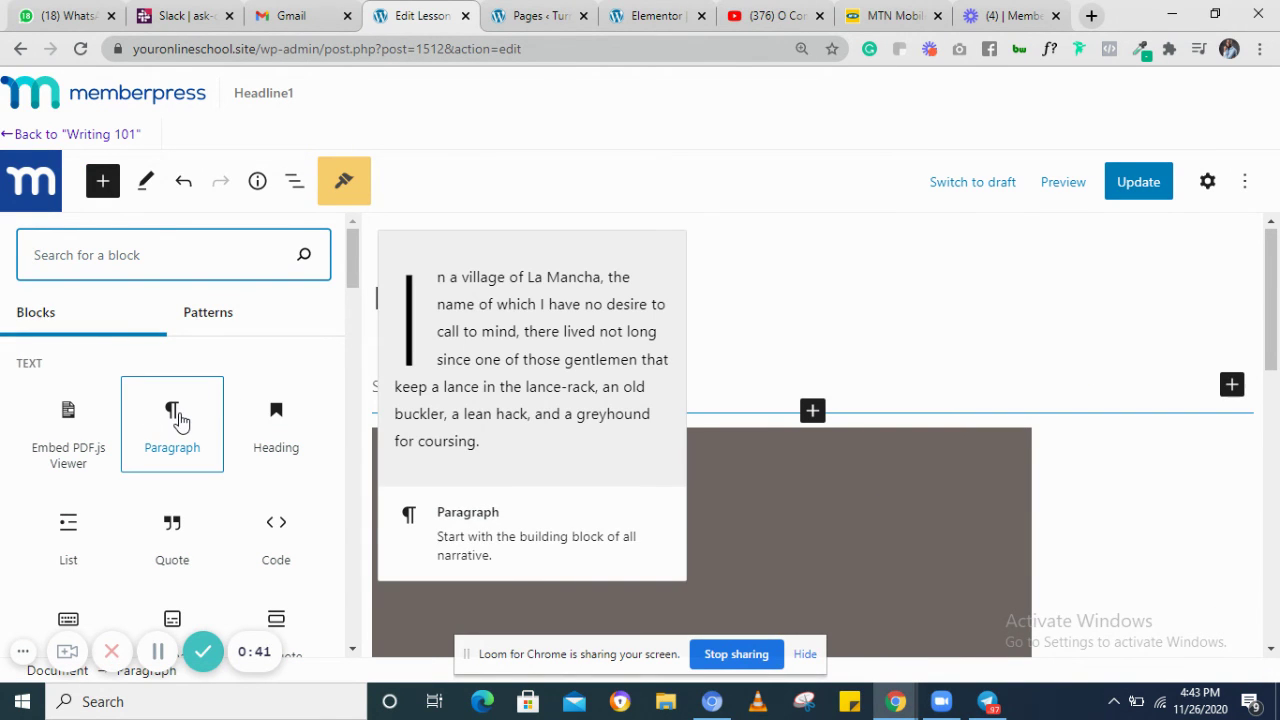
left_click(179, 420)
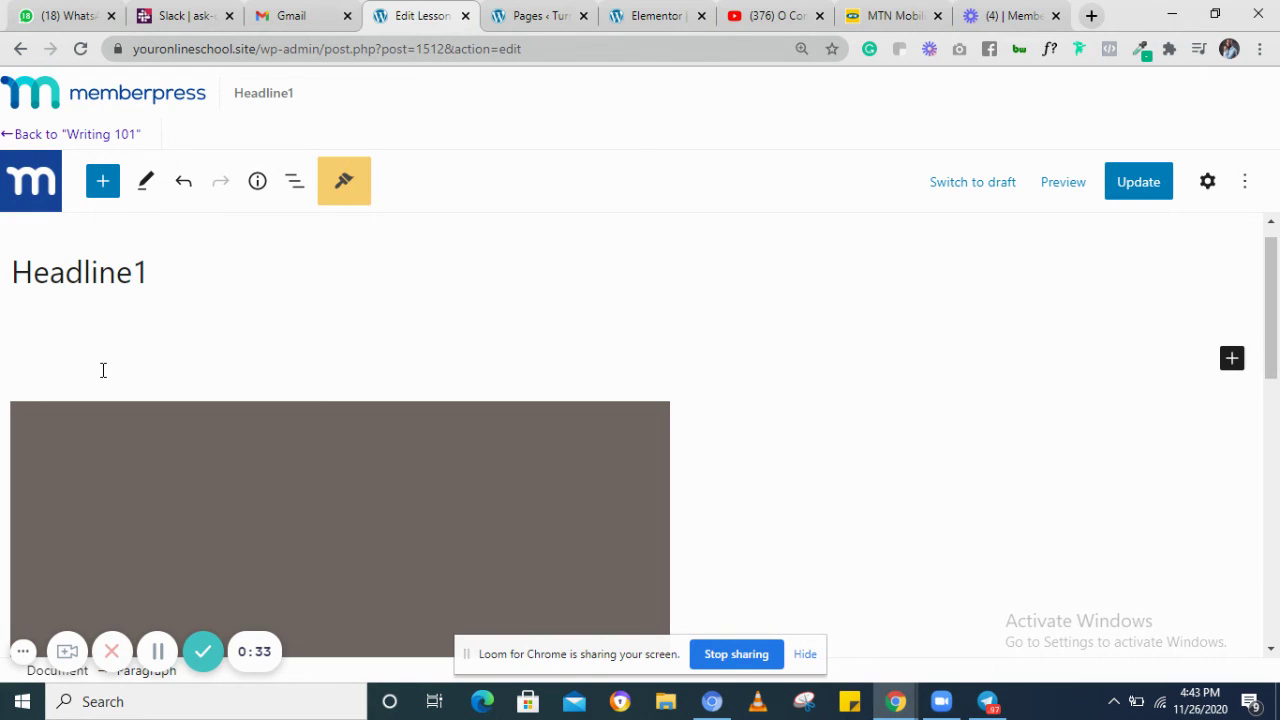
type("W")
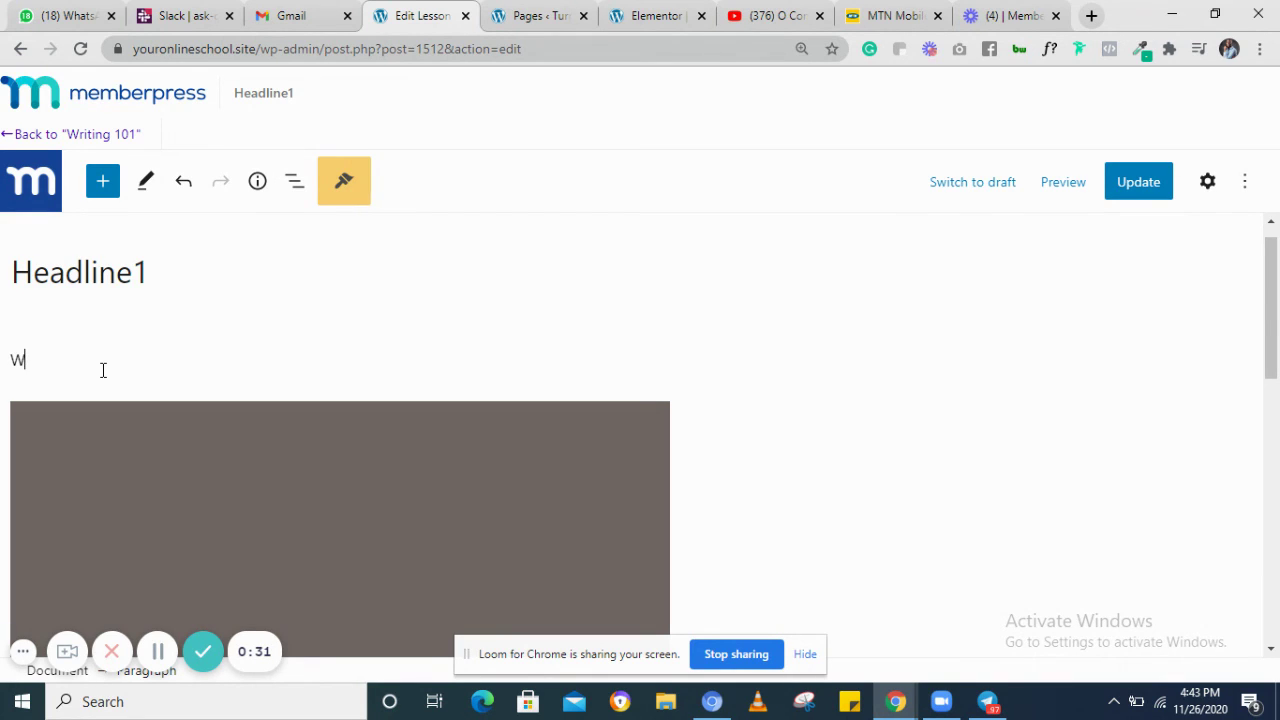
type("atch this")
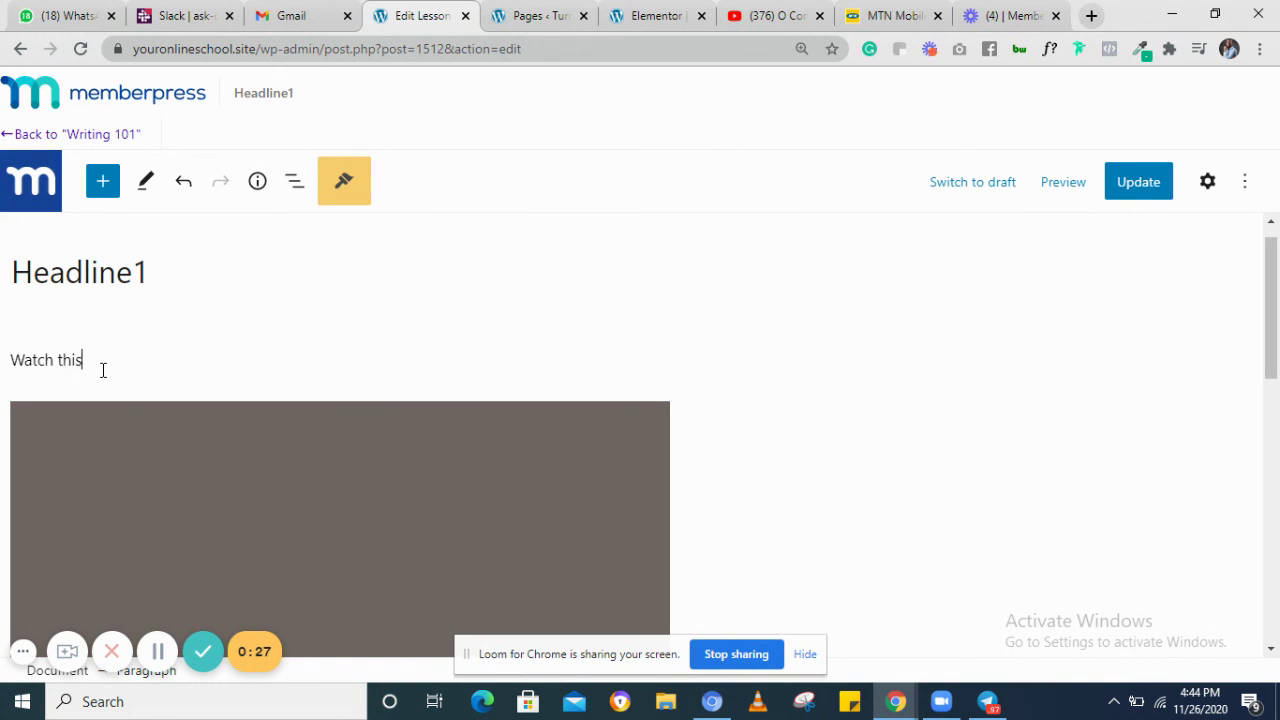
type(" video")
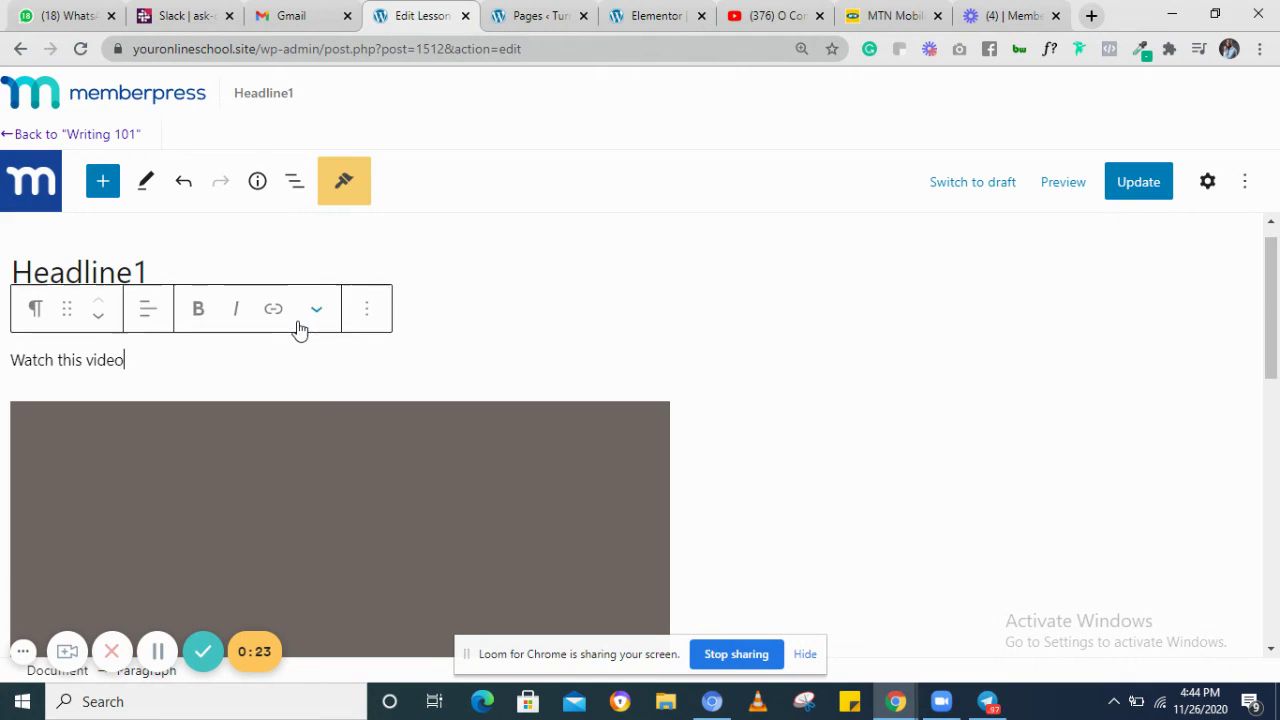
Save the updated Headline1 lesson and return to the Writing 101 course
scroll(297, 329, "down", 2)
scroll(418, 422, "up", 2)
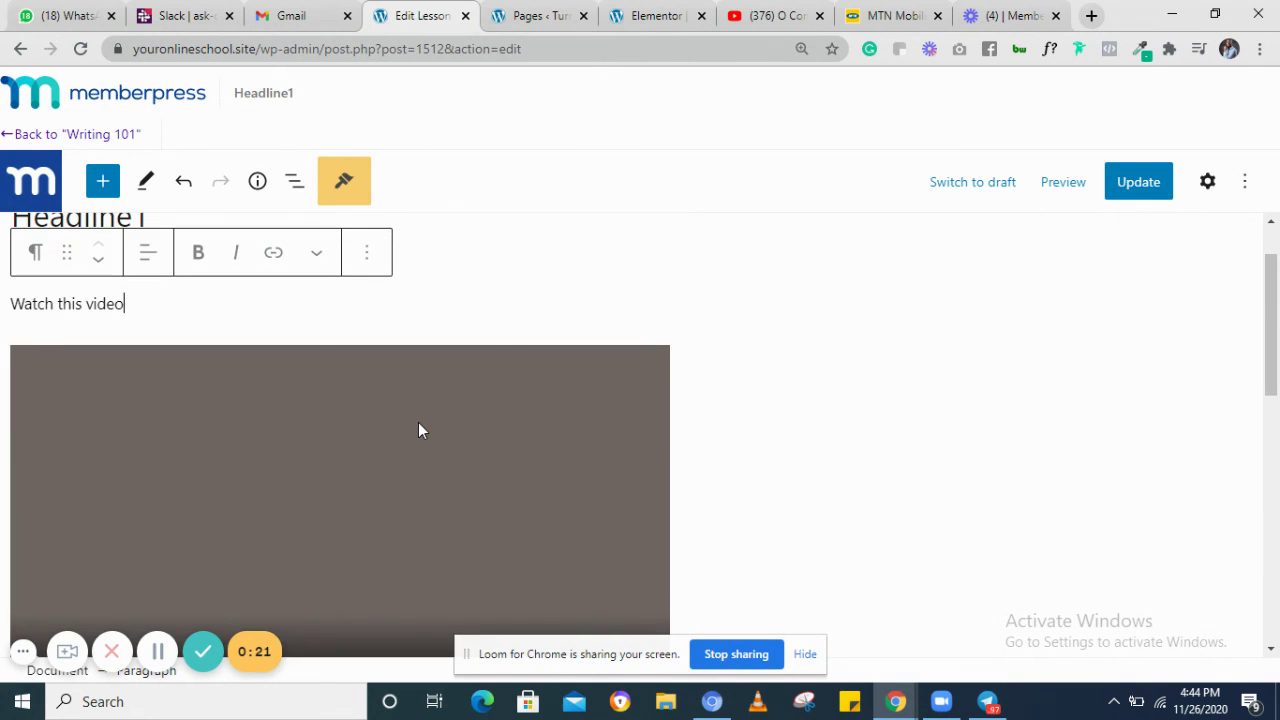
scroll(554, 382, "down", 1)
scroll(554, 382, "down", 1)
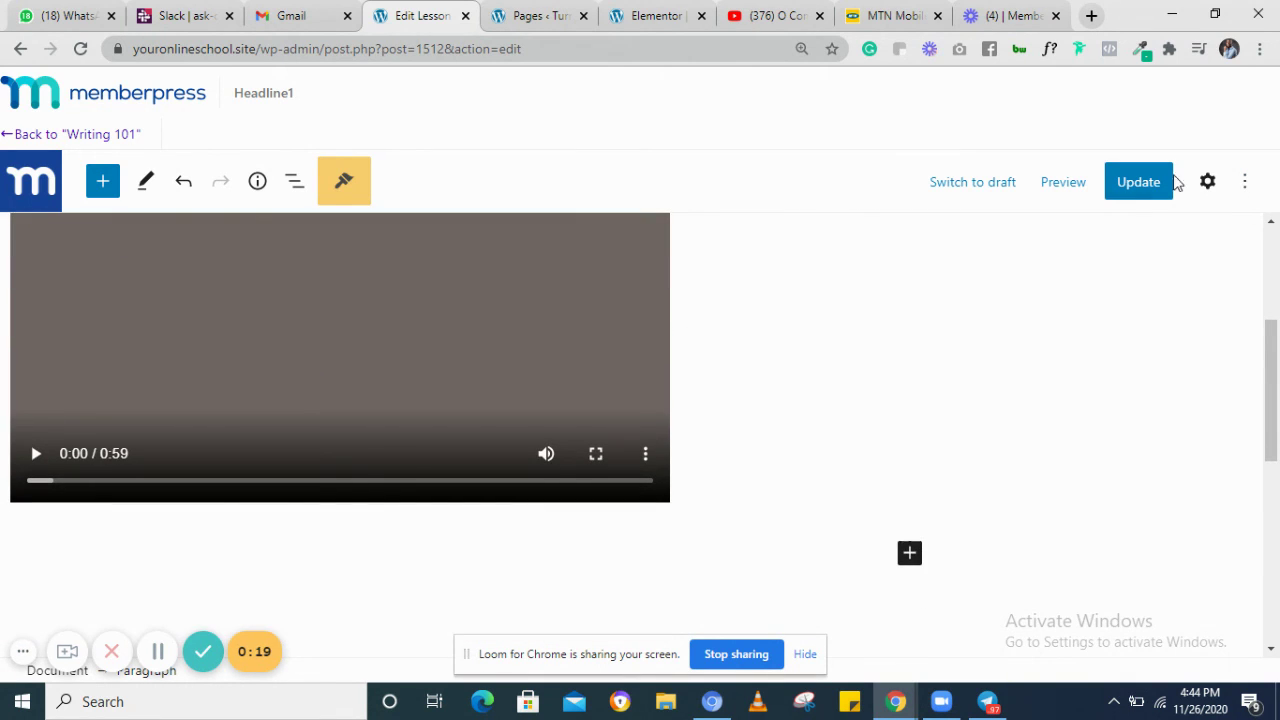
left_click(1138, 182)
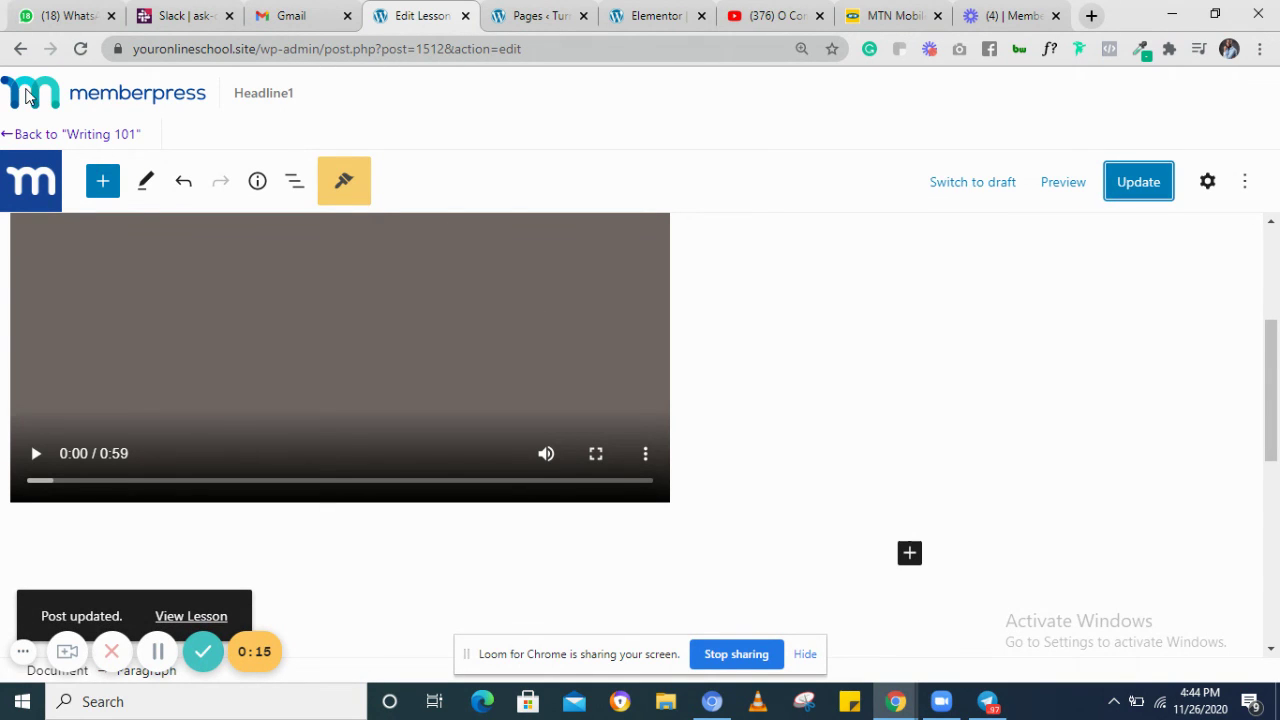
left_click(24, 138)
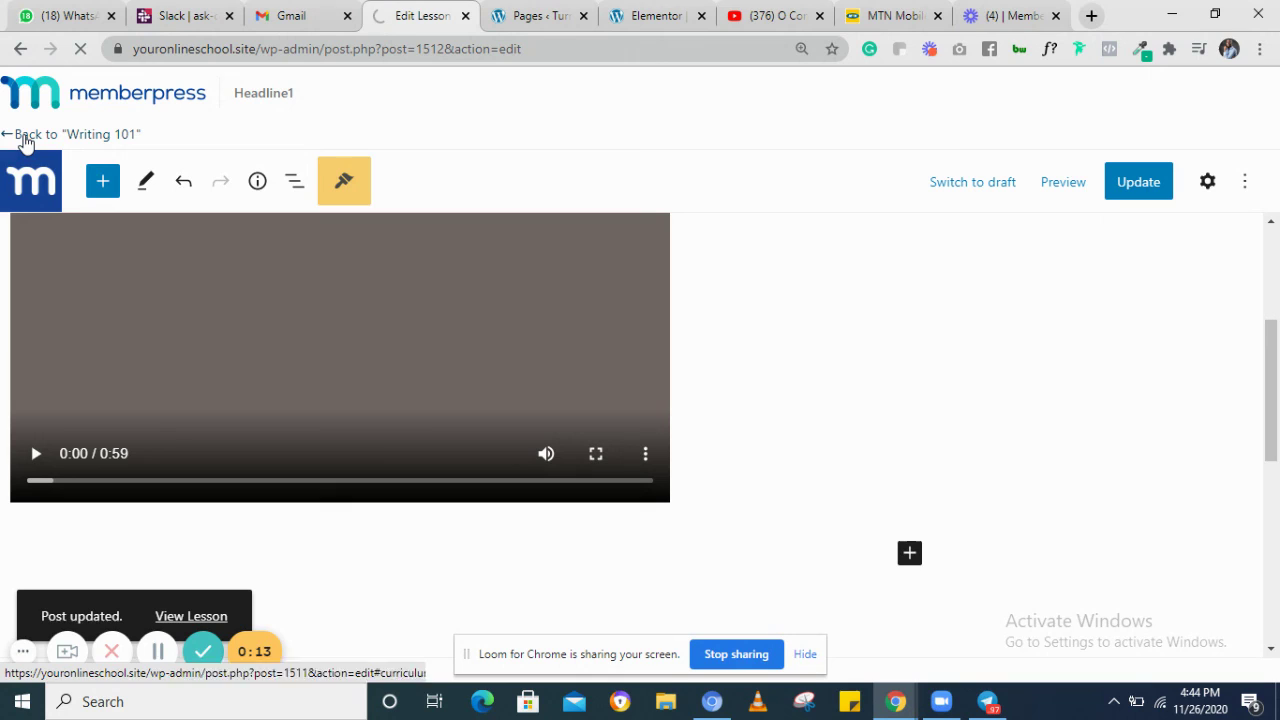